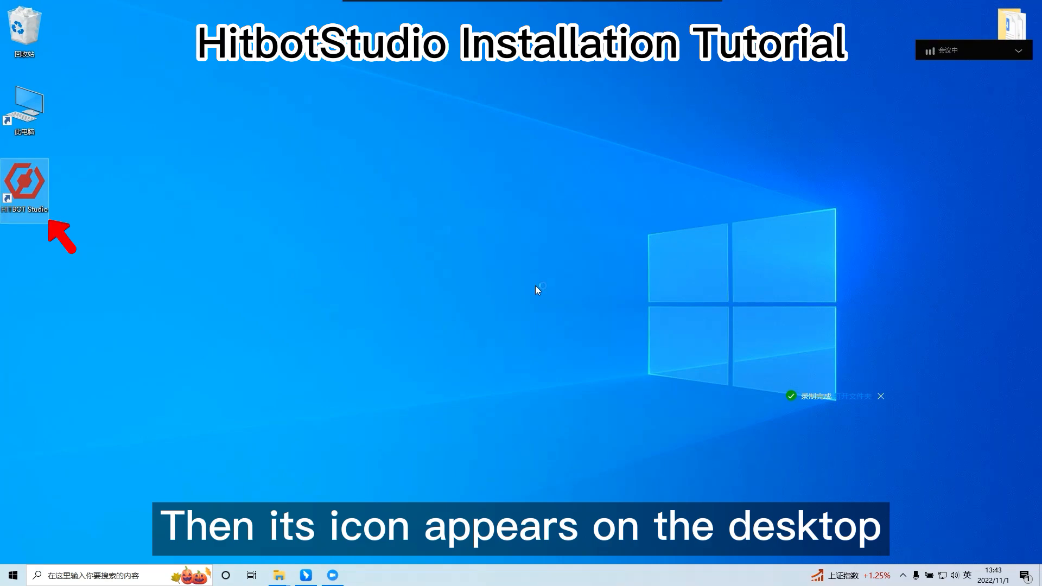
Log in as Administrator with the account password
{"action": "left_click", "coordinate": [509, 311]}
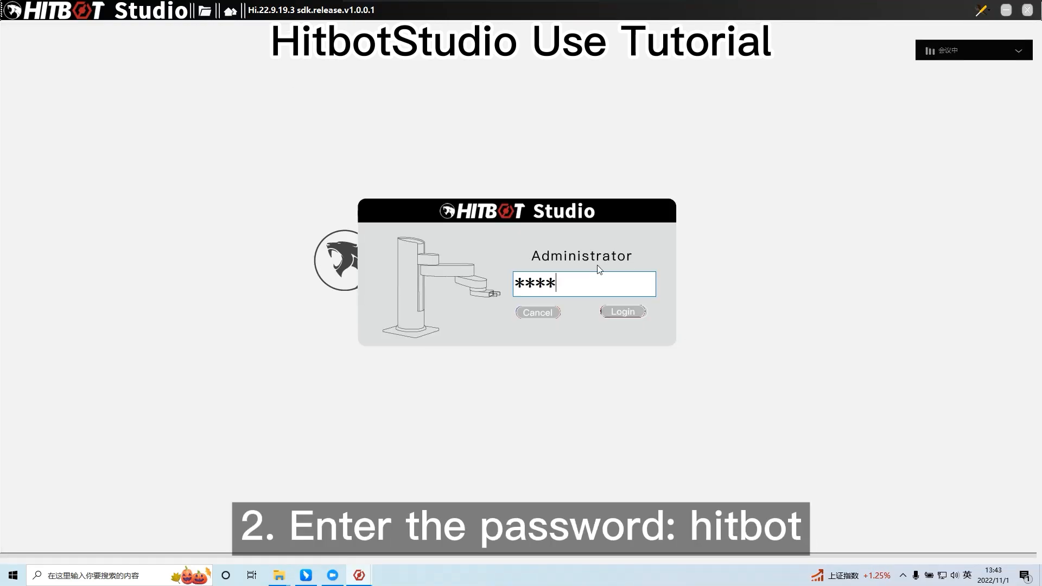
{"action": "key", "text": "Return"}
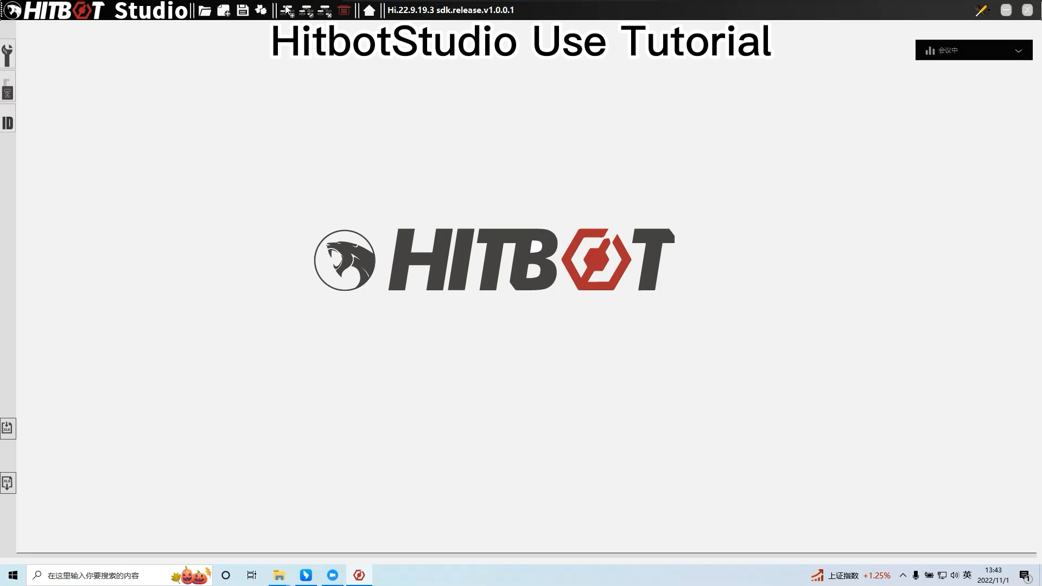
Create a new project named protest1 on the D: drive
{"action": "left_click", "coordinate": [224, 10]}
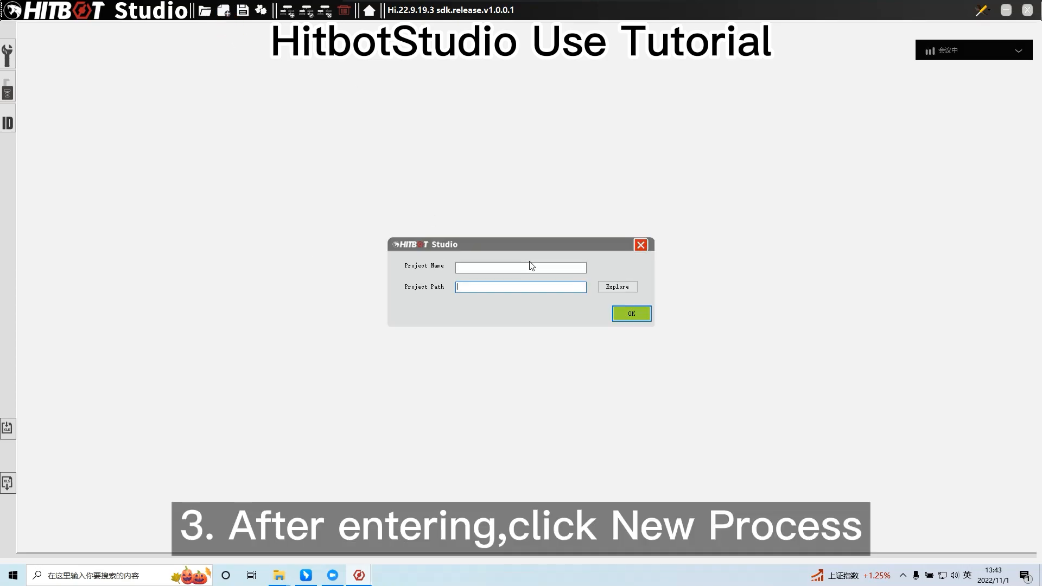
{"action": "left_click", "coordinate": [558, 268]}
{"action": "type", "text": "protest1"}
{"action": "left_click", "coordinate": [617, 286]}
{"action": "left_click", "coordinate": [464, 271]}
{"action": "left_click", "coordinate": [460, 389]}
{"action": "left_click", "coordinate": [652, 473]}
{"action": "left_click", "coordinate": [634, 315]}
{"action": "left_click", "coordinate": [524, 324]}
Open the virtual robot and choose the ZARM 1632 03in_03out model for it
{"action": "left_click", "coordinate": [981, 10]}
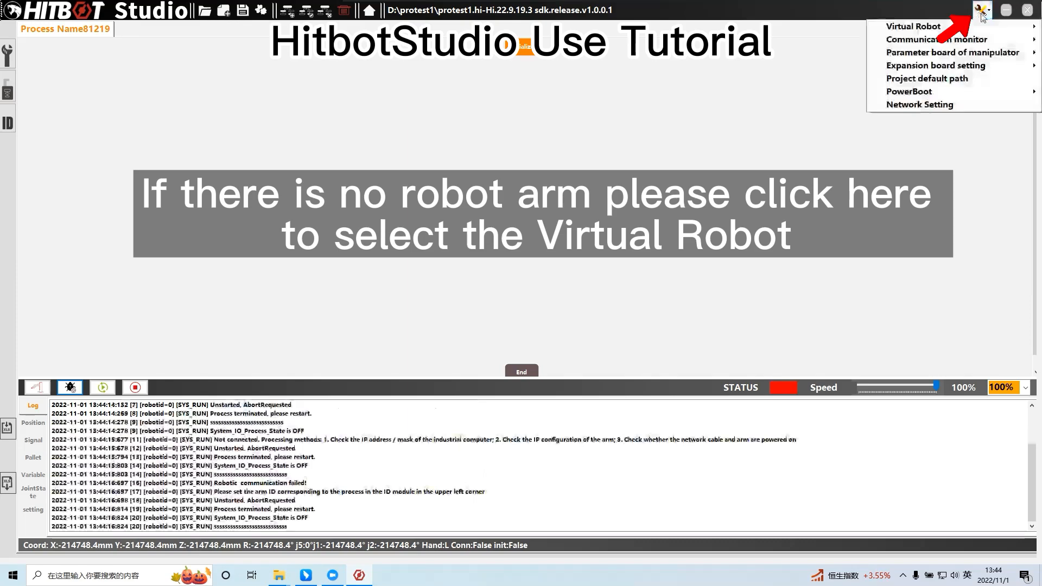
{"action": "left_click", "coordinate": [848, 28]}
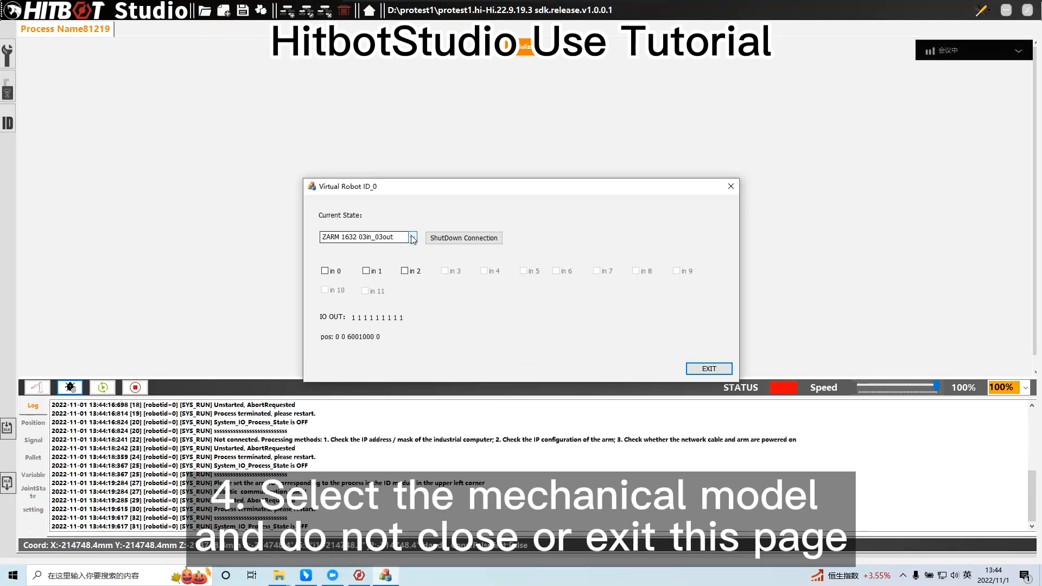
{"action": "left_click", "coordinate": [412, 238]}
{"action": "left_click", "coordinate": [358, 247]}
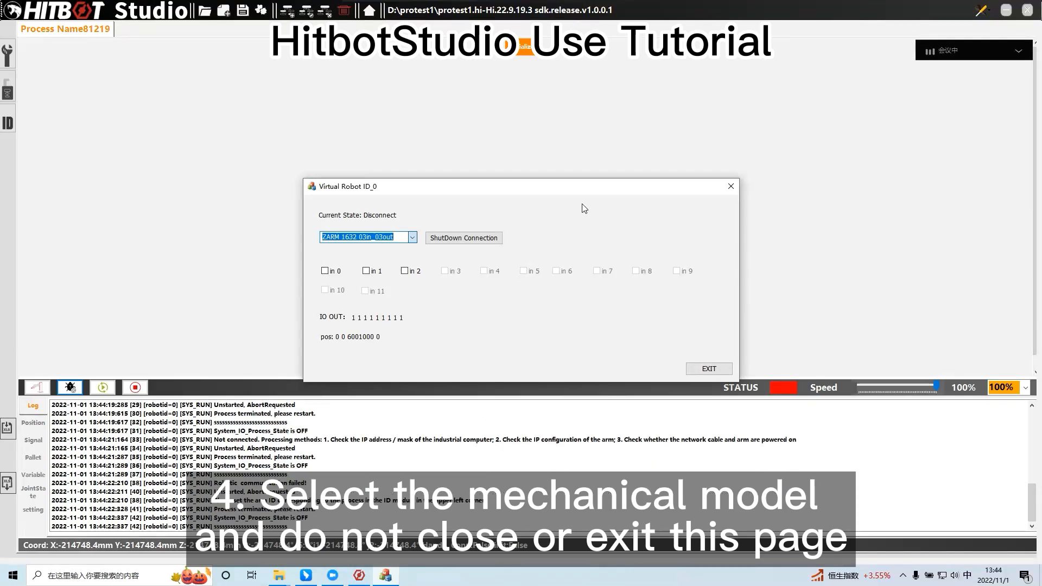
{"action": "left_click", "coordinate": [166, 243]}
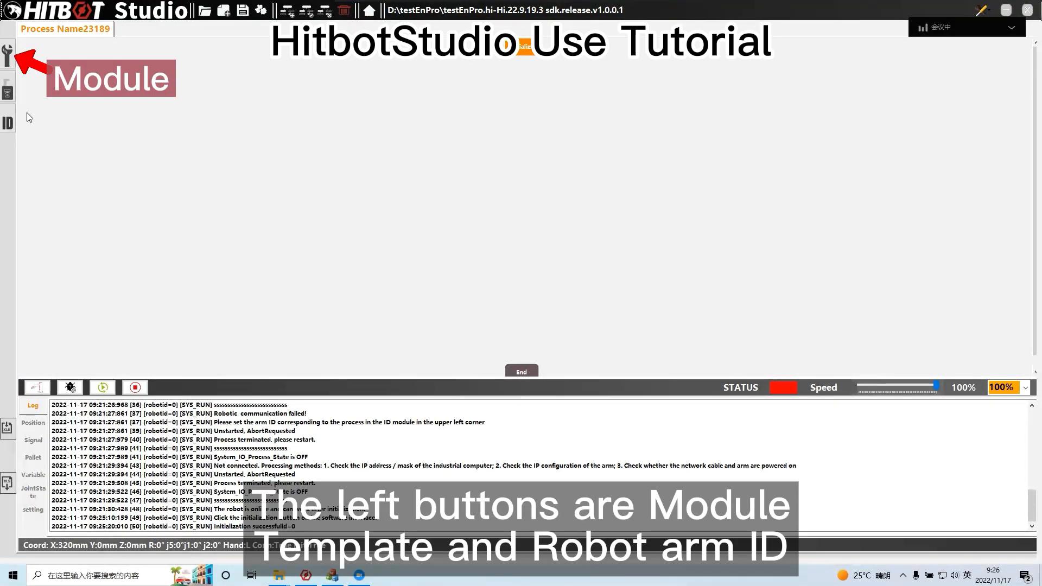
Show the module, template and robot arm ID tools one after another
{"action": "left_click", "coordinate": [8, 54]}
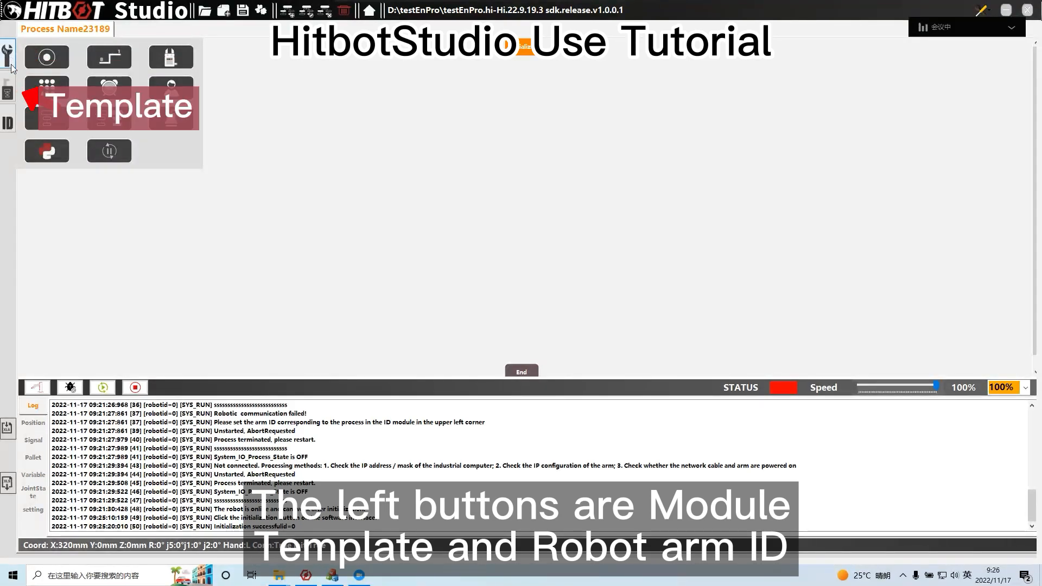
{"action": "left_click", "coordinate": [8, 92]}
{"action": "left_click", "coordinate": [8, 122]}
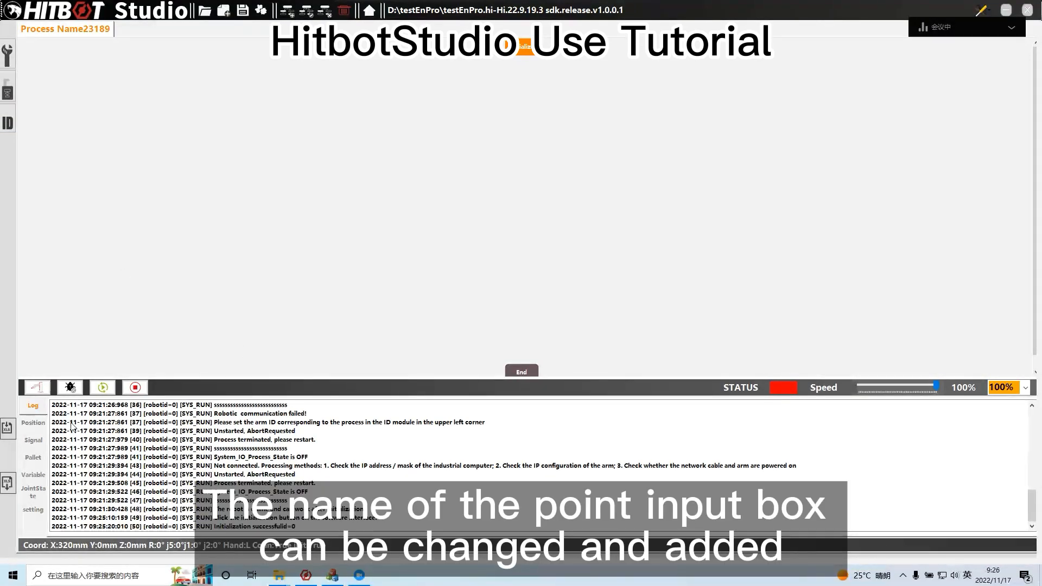
Add a position point named P1 and collect the robot's current position for it
{"action": "left_click", "coordinate": [33, 423]}
{"action": "left_click", "coordinate": [136, 422]}
{"action": "left_click", "coordinate": [136, 422]}
{"action": "double_click", "coordinate": [136, 423]}
{"action": "type", "text": "P1"}
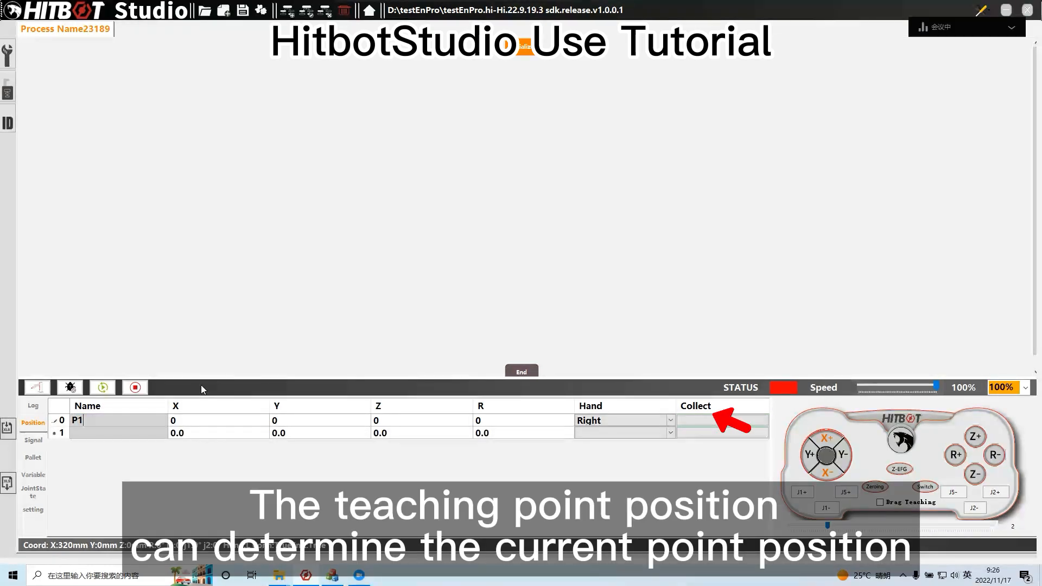
{"action": "left_click", "coordinate": [689, 421]}
Add a second position point named P2 with left hand and set its X coordinate to 34
{"action": "double_click", "coordinate": [111, 432]}
{"action": "type", "text": "P2"}
{"action": "double_click", "coordinate": [196, 435]}
{"action": "left_click", "coordinate": [577, 437]}
{"action": "left_click", "coordinate": [687, 433]}
{"action": "double_click", "coordinate": [197, 431]}
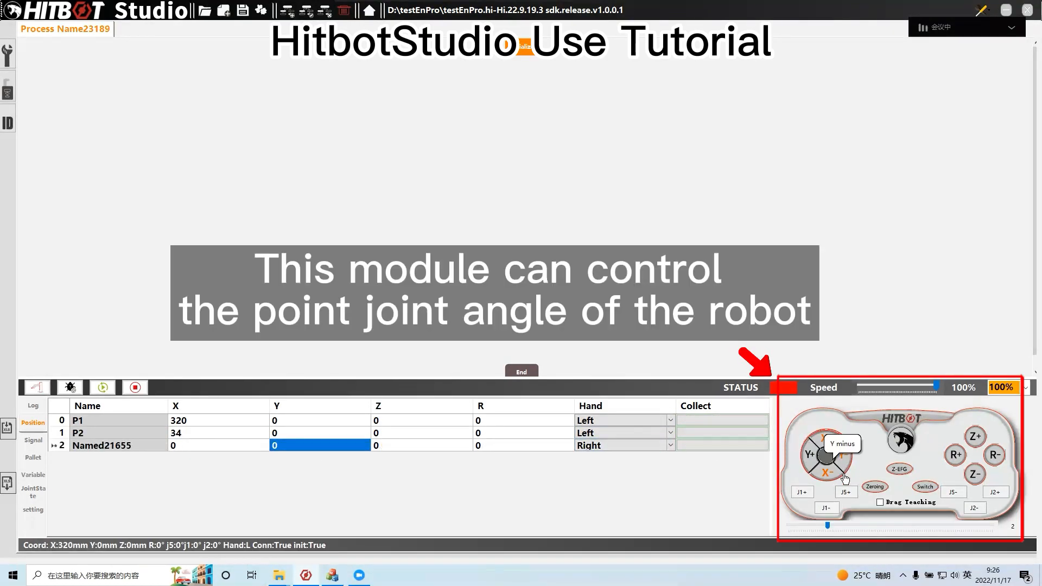
Jog the robot arm in the X minus and Y minus directions
{"action": "left_click", "coordinate": [828, 473]}
{"action": "left_click", "coordinate": [843, 455]}
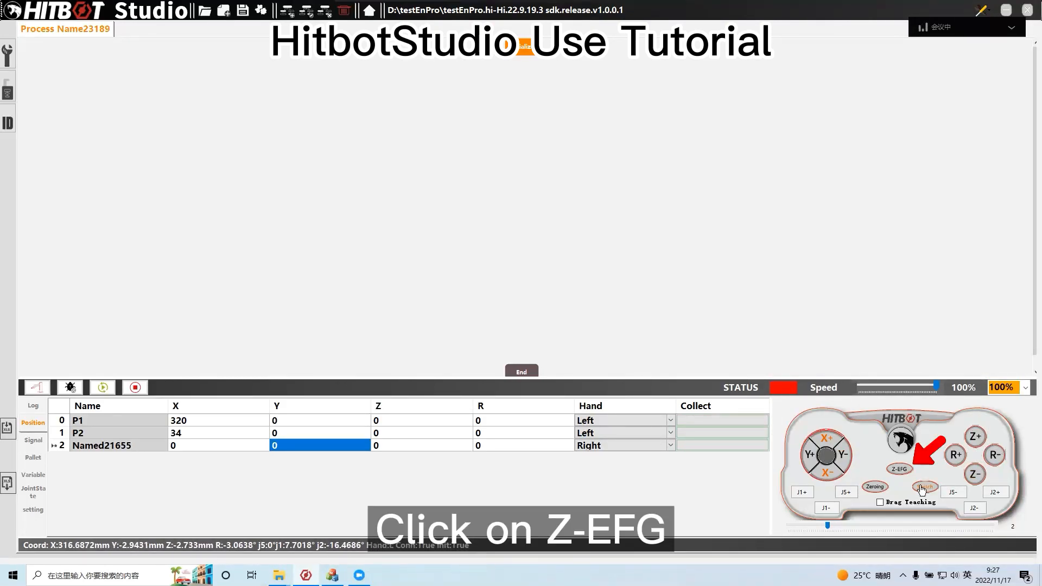
Set the Z-EFG gripper to passage way 0, type EFG-20N and trip 3
{"action": "left_click", "coordinate": [898, 470]}
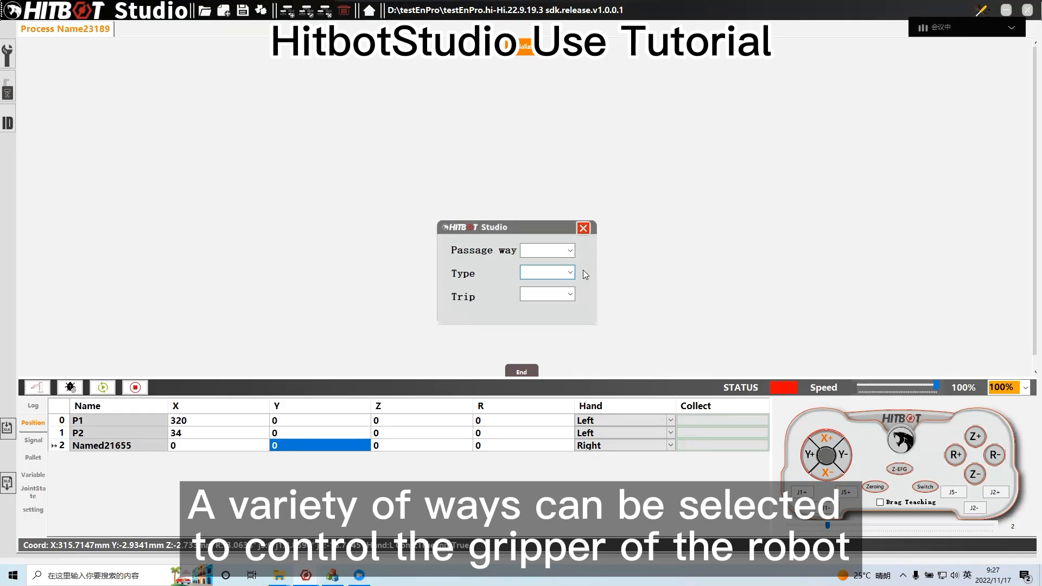
{"action": "left_click", "coordinate": [571, 250]}
{"action": "left_click", "coordinate": [542, 262]}
{"action": "left_click", "coordinate": [571, 272]}
{"action": "left_click", "coordinate": [549, 292]}
{"action": "left_click", "coordinate": [569, 294]}
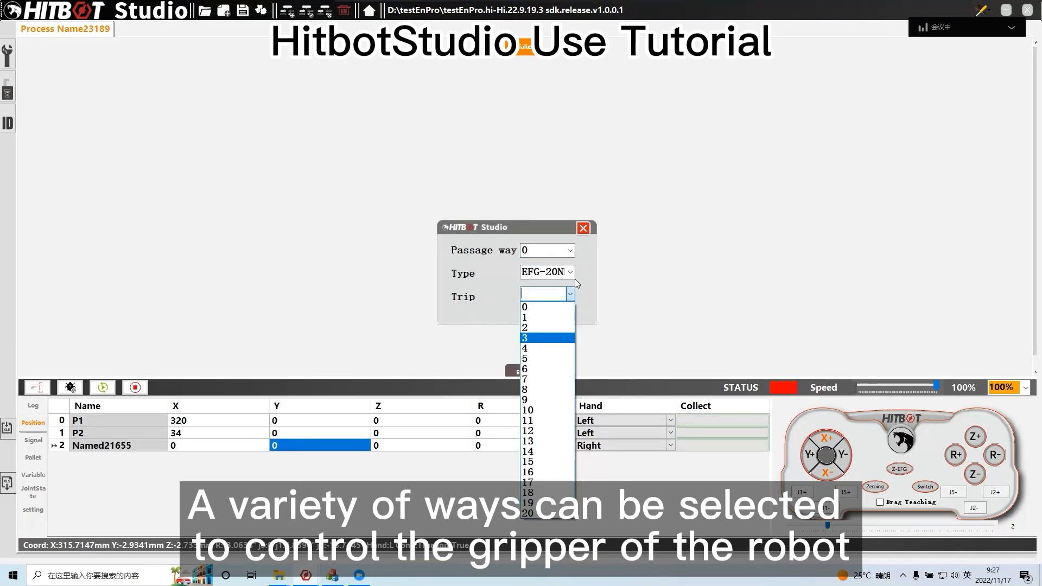
{"action": "left_click", "coordinate": [543, 337]}
{"action": "left_click", "coordinate": [584, 228]}
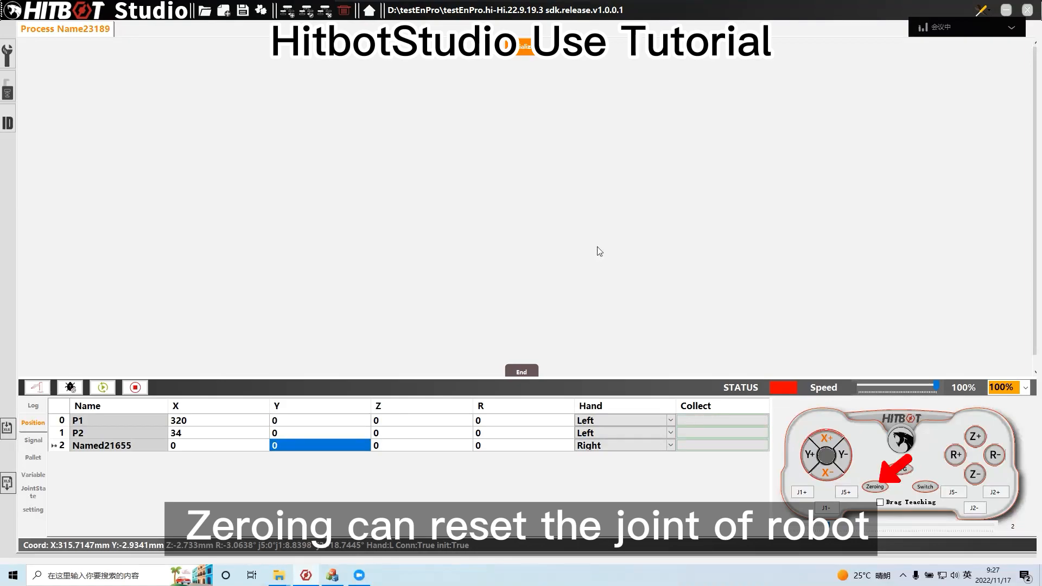
View the joint zeroing options for the robot arm with ID 0
{"action": "left_click", "coordinate": [875, 487]}
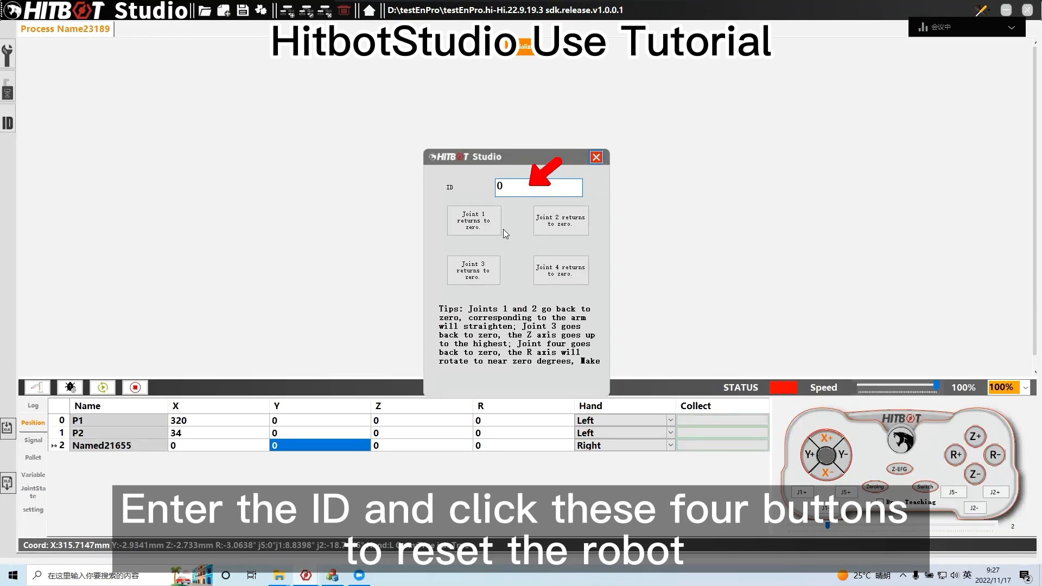
{"action": "left_click", "coordinate": [598, 157]}
Turn the Drag Teaching mode on and off again
{"action": "left_click", "coordinate": [930, 490]}
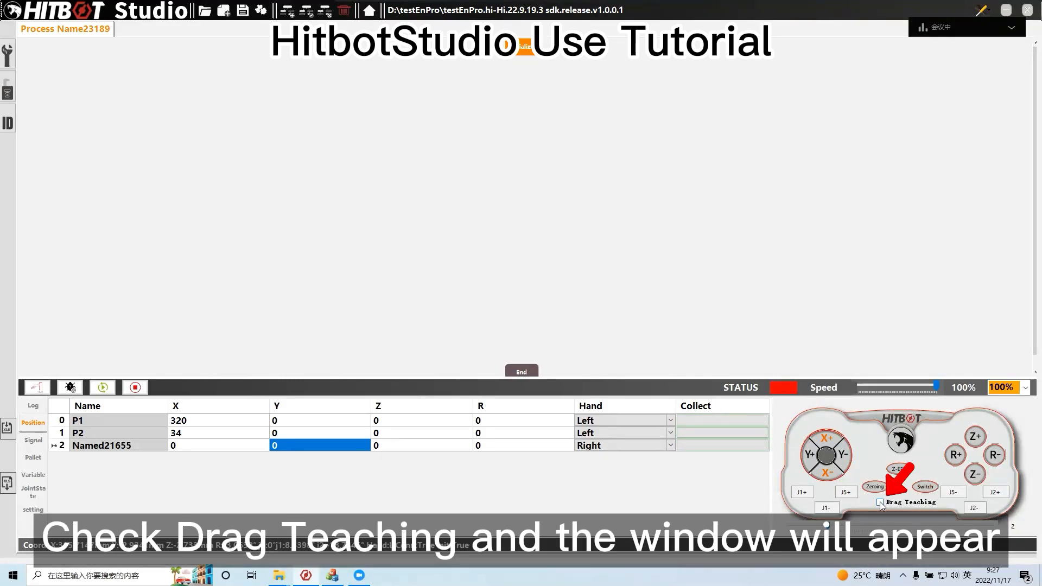
{"action": "left_click", "coordinate": [880, 503]}
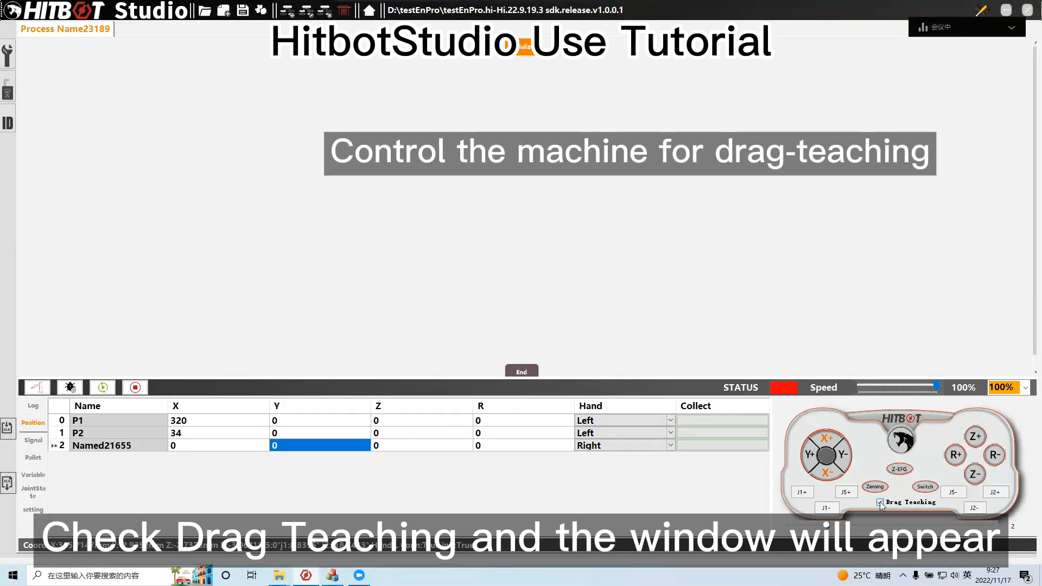
{"action": "left_click", "coordinate": [880, 502]}
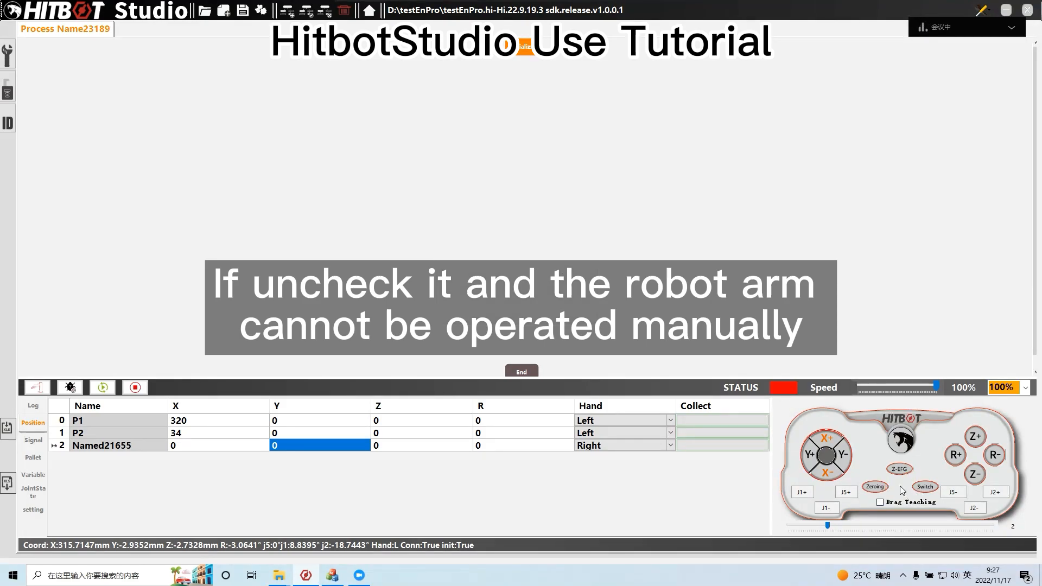
Add a Position module to the process canvas, assign point P1 to it and enable Redress
{"action": "mouse_move", "coordinate": [535, 9]}
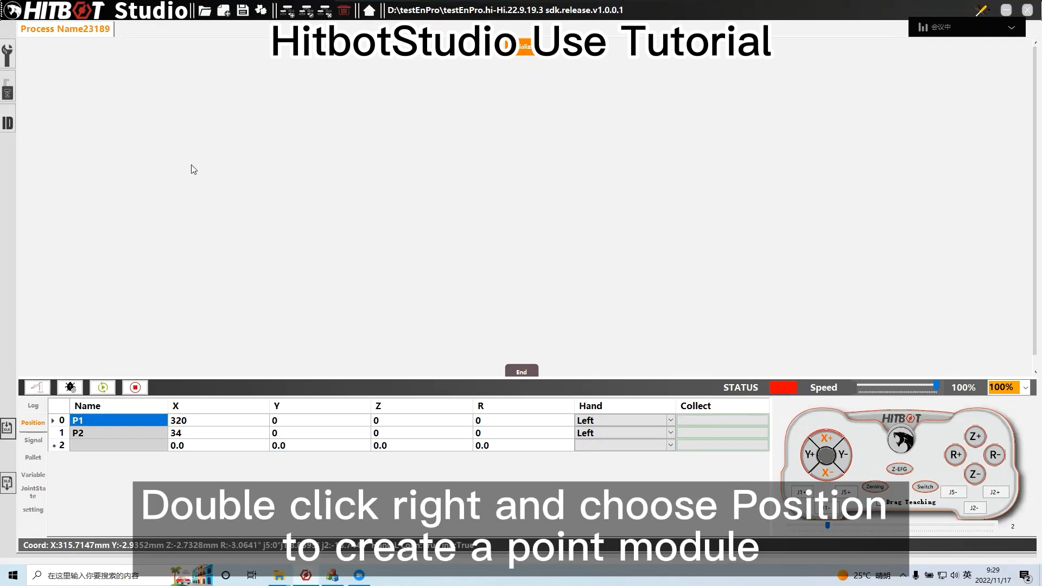
{"action": "right_click", "coordinate": [191, 82]}
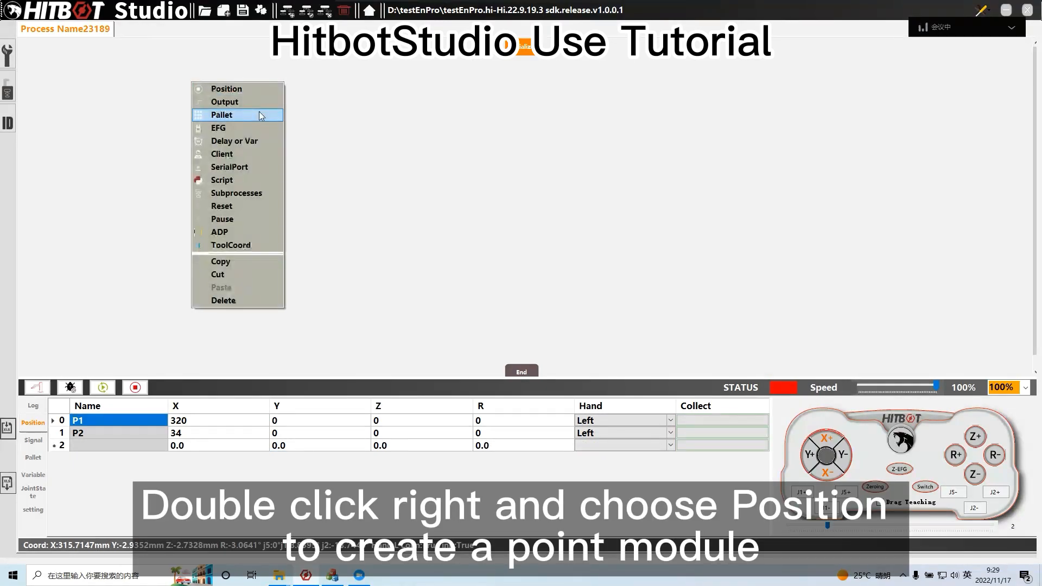
{"action": "left_click", "coordinate": [217, 84]}
{"action": "double_click", "coordinate": [184, 83]}
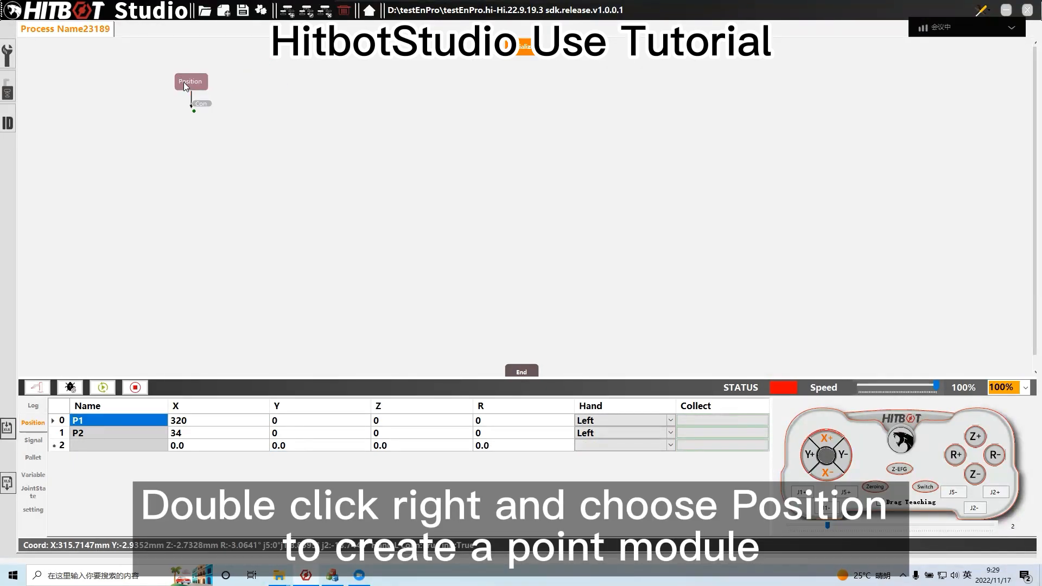
{"action": "left_click", "coordinate": [577, 156]}
{"action": "left_click", "coordinate": [575, 164]}
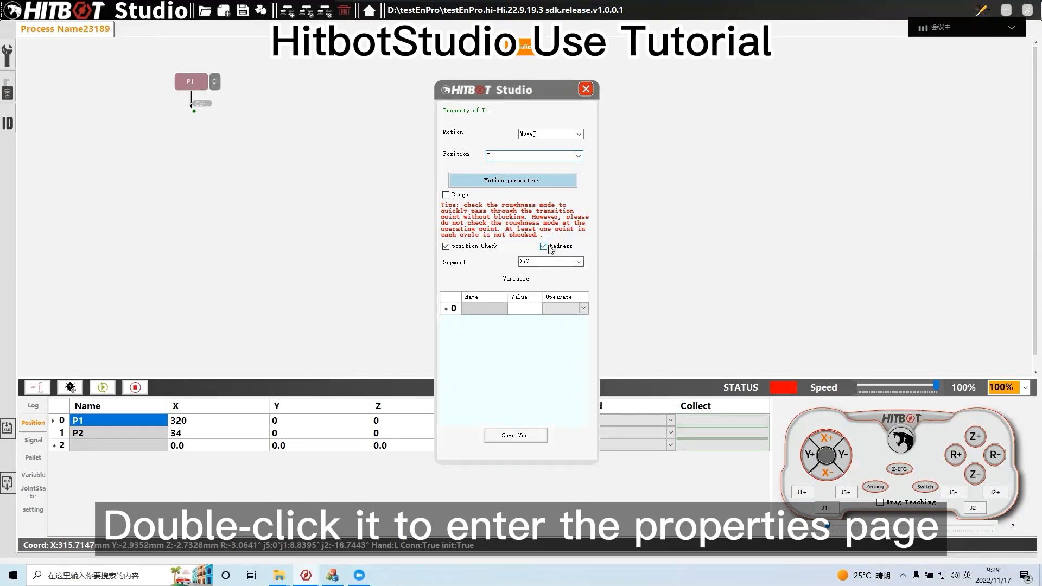
{"action": "left_click", "coordinate": [585, 89]}
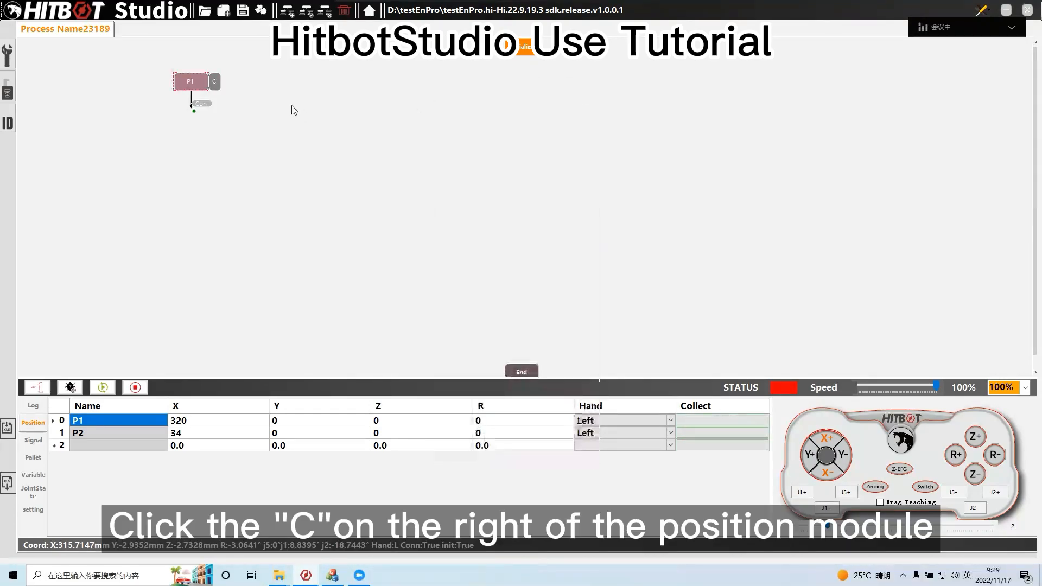
View the client connection settings attached to the P1 module
{"action": "left_click", "coordinate": [215, 83]}
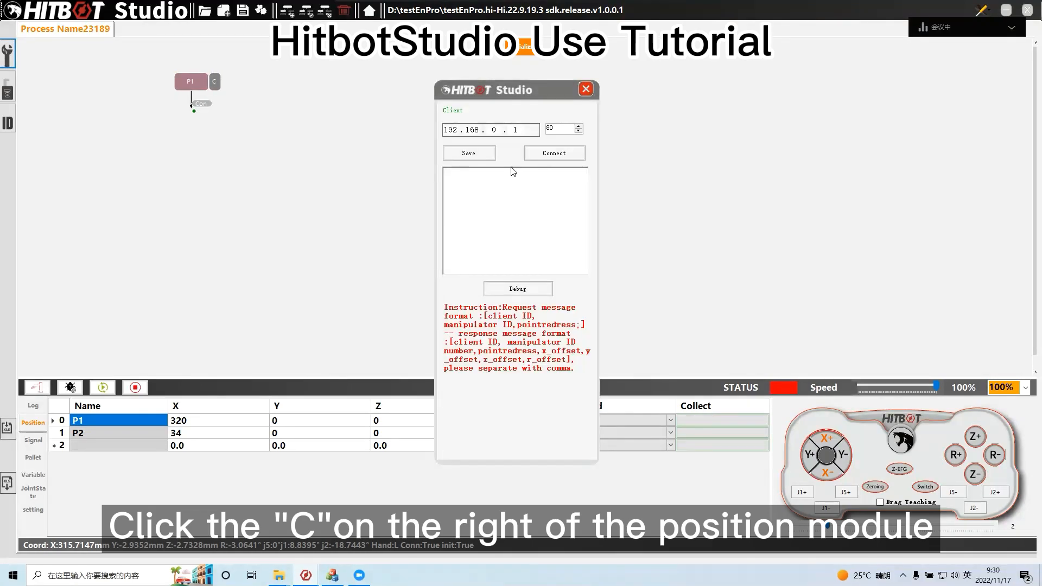
{"action": "left_click", "coordinate": [586, 90]}
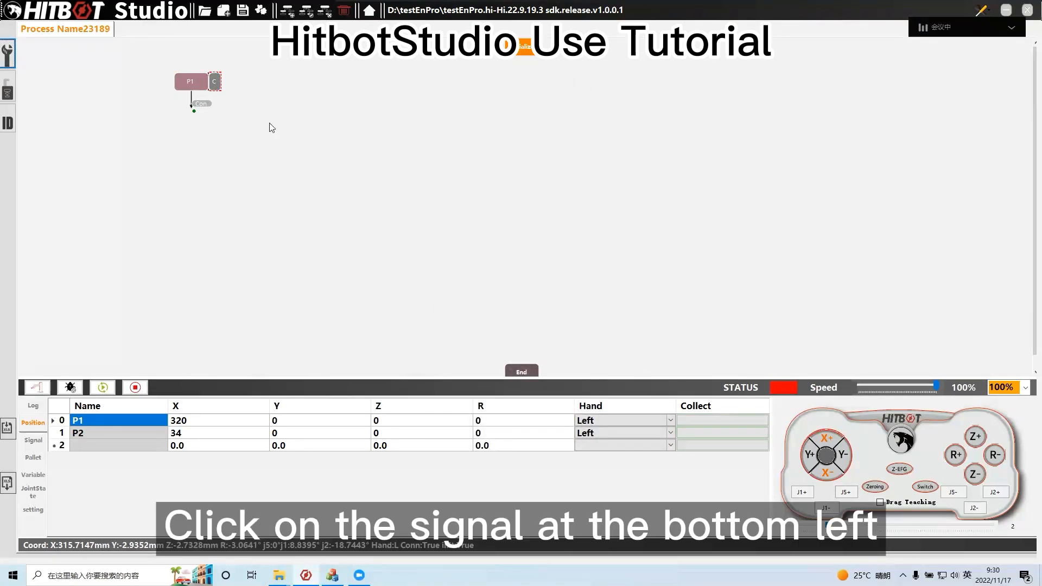
Assign the initialization system input to signal row 3
{"action": "left_click", "coordinate": [34, 441]}
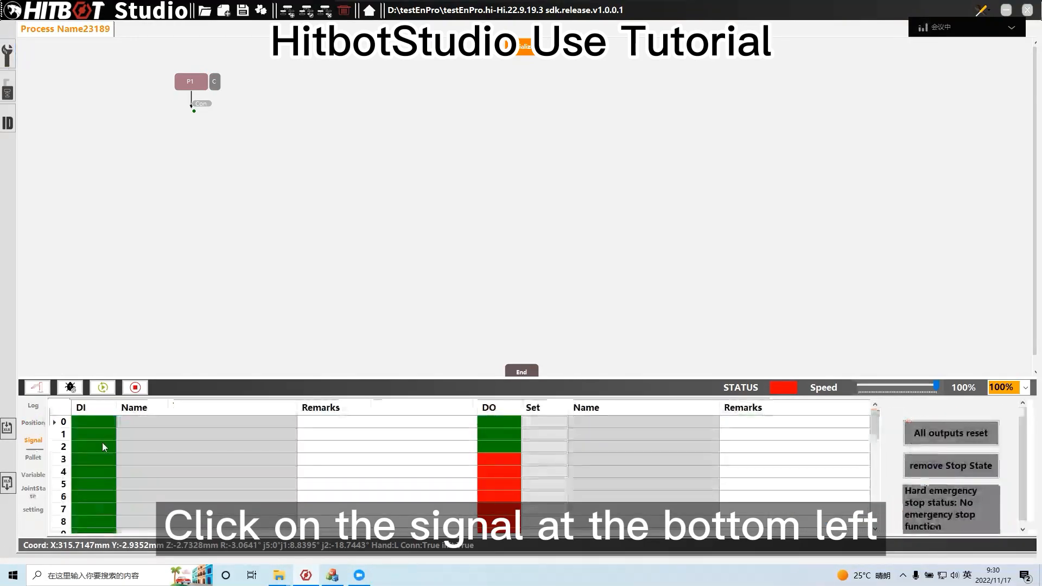
{"action": "right_click", "coordinate": [220, 460]}
{"action": "mouse_move", "coordinate": [271, 470]}
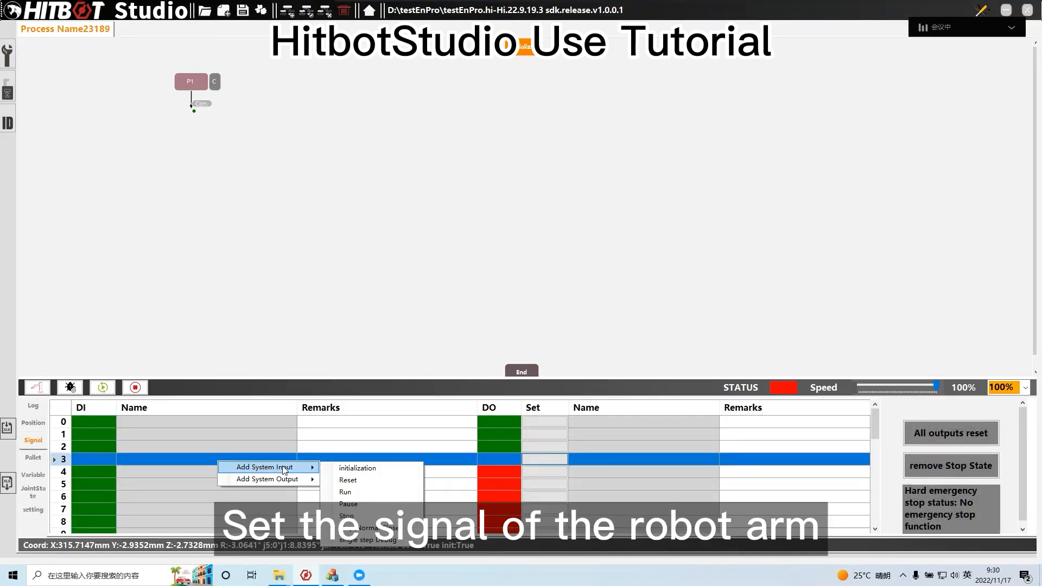
{"action": "left_click", "coordinate": [351, 469]}
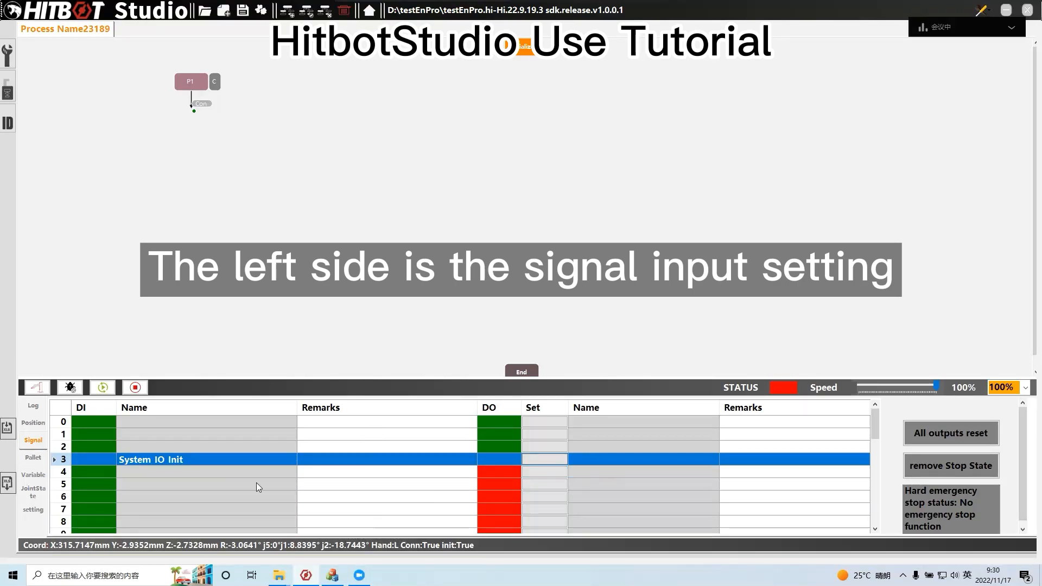
Assign the initialization-finished system output to signal row 3
{"action": "right_click", "coordinate": [617, 461]}
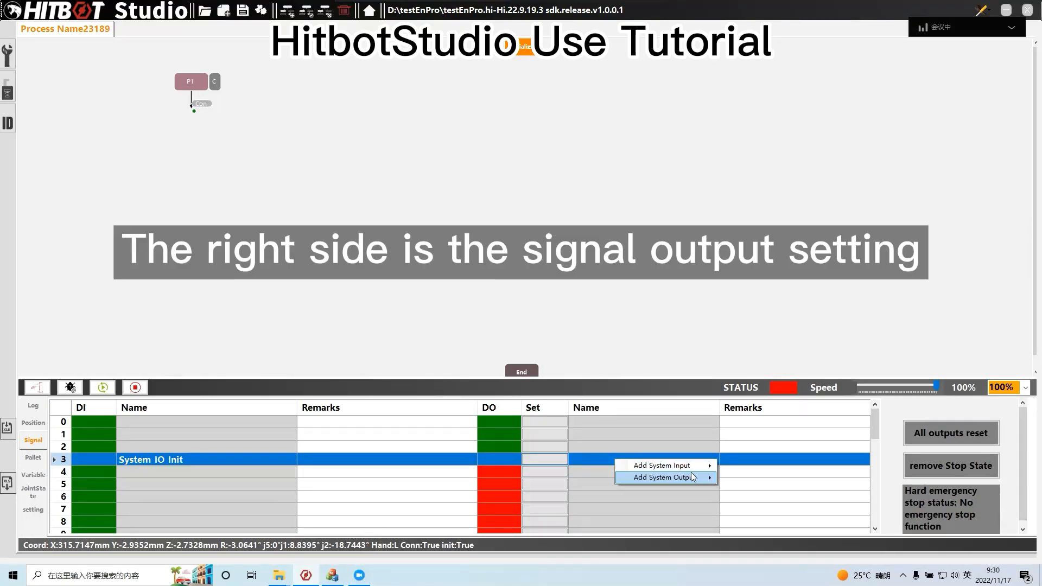
{"action": "mouse_move", "coordinate": [668, 478]}
{"action": "left_click", "coordinate": [745, 480]}
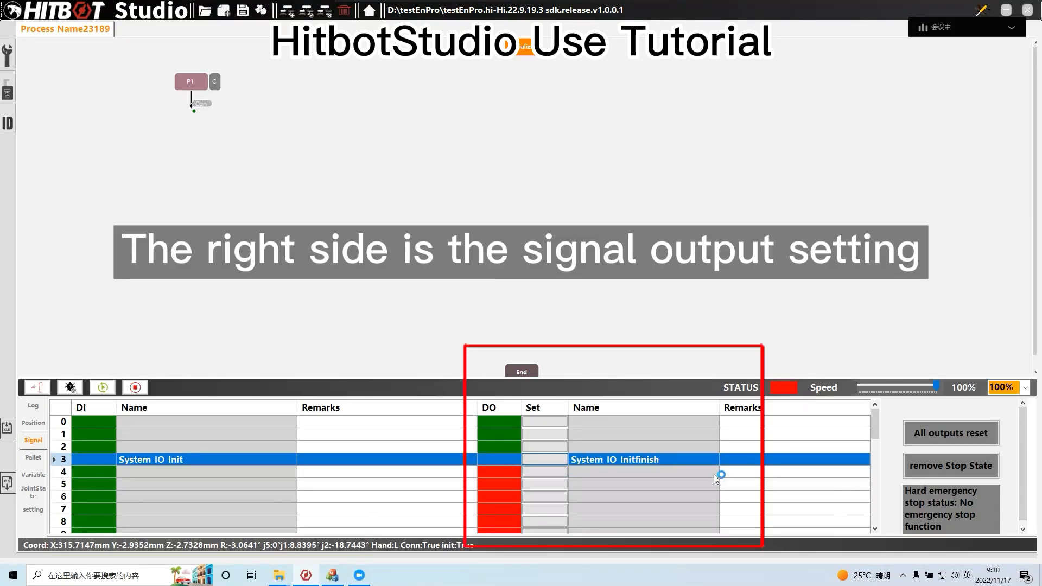
Name the input signal in row 5 IO2 and its output signal IO2finish
{"action": "left_click", "coordinate": [222, 491]}
{"action": "left_click", "coordinate": [609, 490]}
{"action": "type", "text": "IO2"}
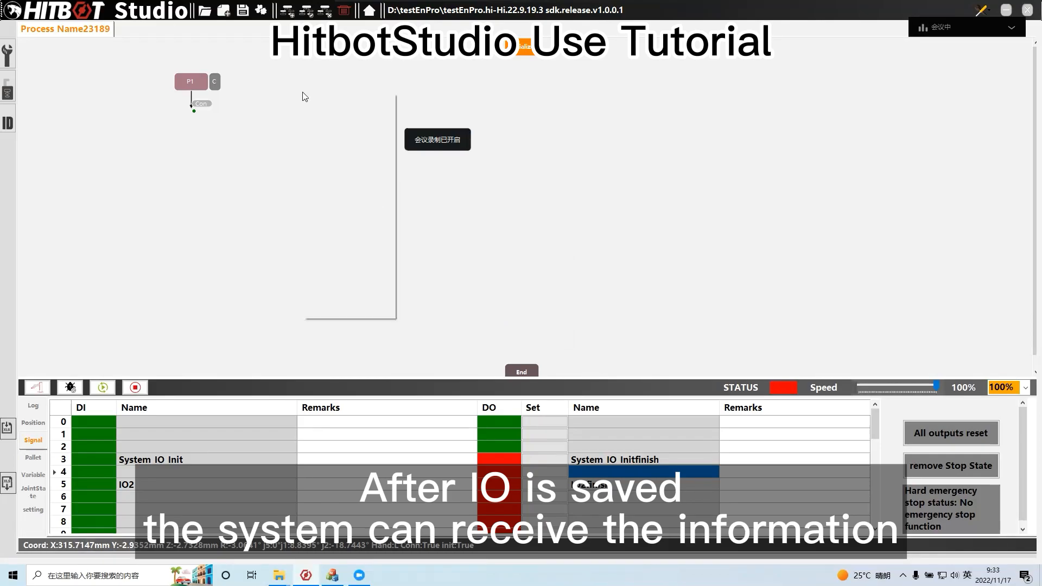
Add an Output module beside P1 and select the signal IO2finish==1 in its properties
{"action": "left_click_drag", "start_coordinate": [305, 97], "coordinate": [310, 94]}
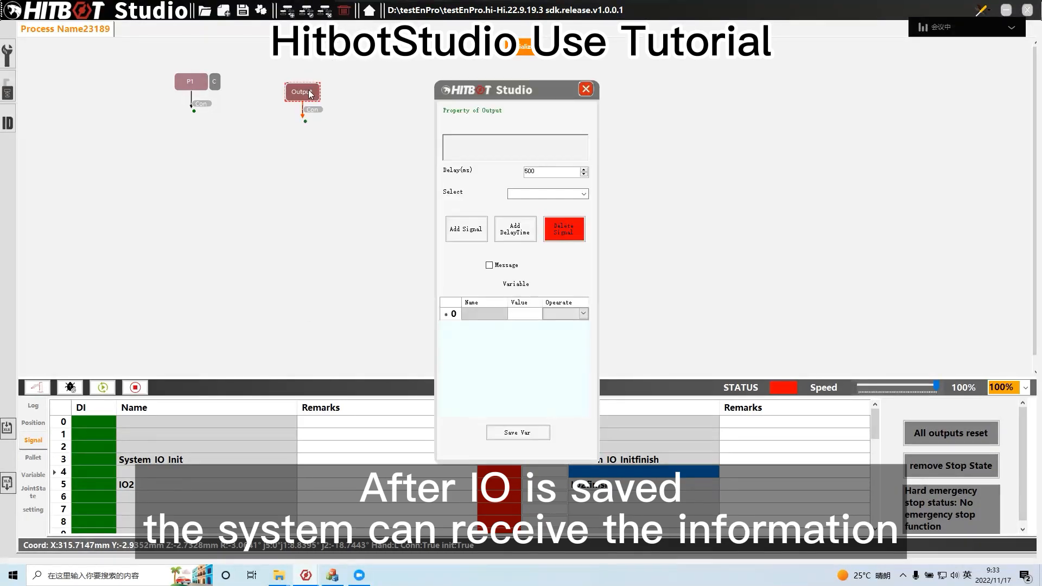
{"action": "left_click", "coordinate": [584, 194]}
{"action": "left_click", "coordinate": [543, 217]}
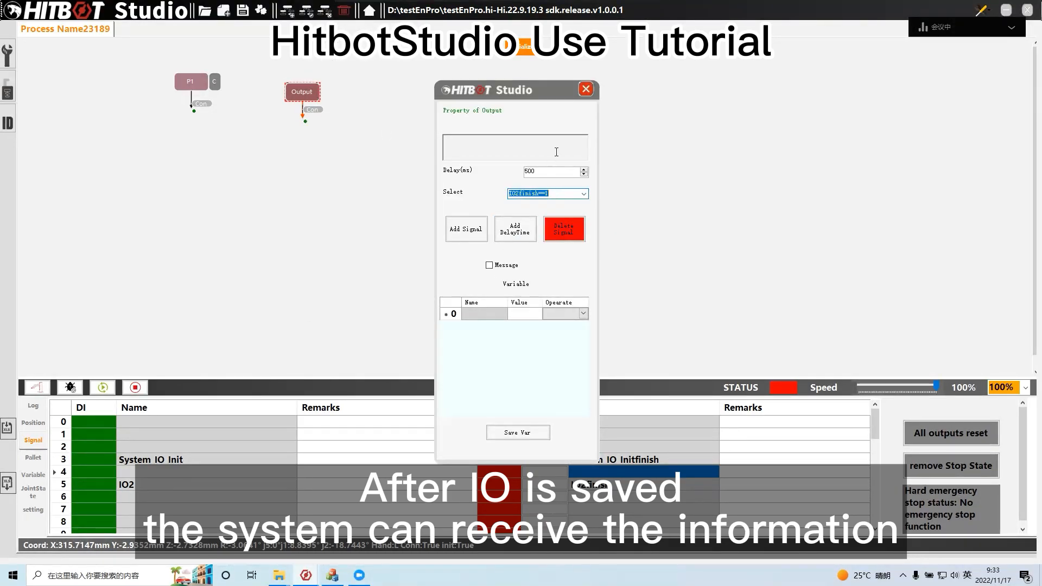
{"action": "left_click", "coordinate": [587, 90]}
Add a Pallet module to the flowchart beside the Output module and leave the properties dialog
{"action": "right_click", "coordinate": [437, 83]}
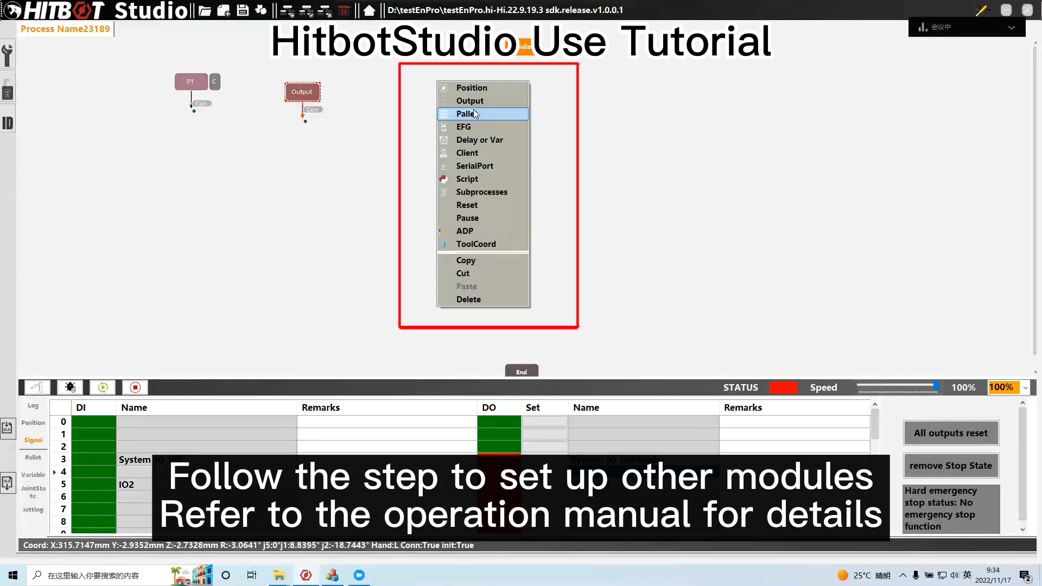
{"action": "left_click", "coordinate": [475, 114]}
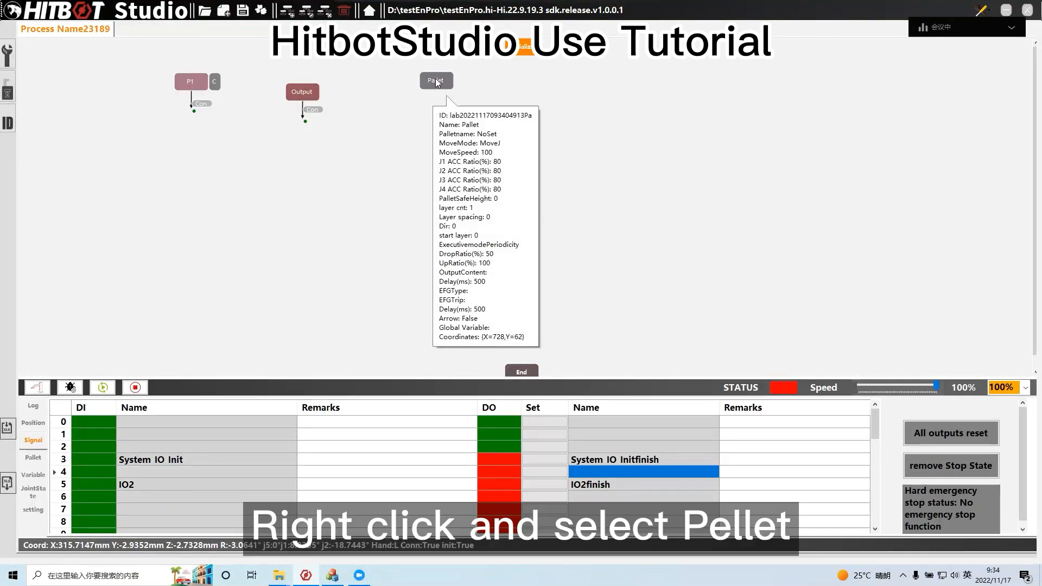
{"action": "left_click", "coordinate": [587, 90]}
Create a pallet named tp1 and assign points P1, P2, P1 and P2 as its four corners
{"action": "left_click", "coordinate": [122, 422]}
{"action": "type", "text": "tp1"}
{"action": "left_click", "coordinate": [230, 421]}
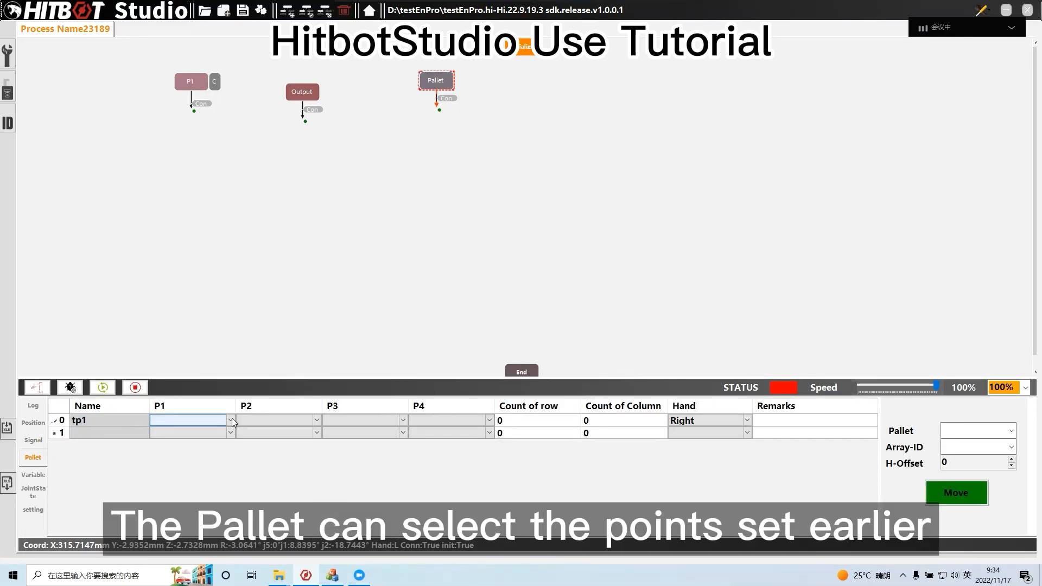
{"action": "left_click", "coordinate": [214, 421]}
{"action": "left_click", "coordinate": [215, 437]}
{"action": "left_click", "coordinate": [271, 420]}
{"action": "left_click", "coordinate": [271, 446]}
{"action": "left_click", "coordinate": [375, 420]}
{"action": "left_click", "coordinate": [358, 437]}
{"action": "left_click", "coordinate": [462, 425]}
{"action": "left_click", "coordinate": [462, 425]}
{"action": "left_click", "coordinate": [434, 446]}
Set the row count and the column count of pallet tp1 to 2
{"action": "left_click", "coordinate": [543, 420]}
{"action": "type", "text": "2"}
{"action": "left_click", "coordinate": [621, 423]}
{"action": "type", "text": "2"}
Move the robot to Array-ID 0,0 of pallet tp1
{"action": "left_click", "coordinate": [1011, 431]}
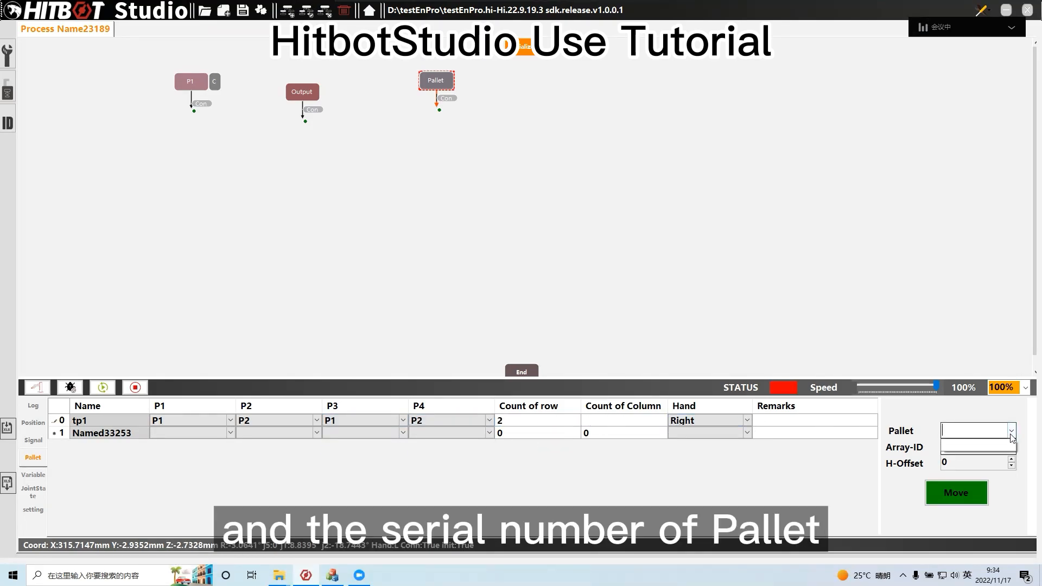
{"action": "left_click", "coordinate": [1005, 450]}
{"action": "left_click", "coordinate": [1006, 450]}
{"action": "left_click", "coordinate": [972, 462]}
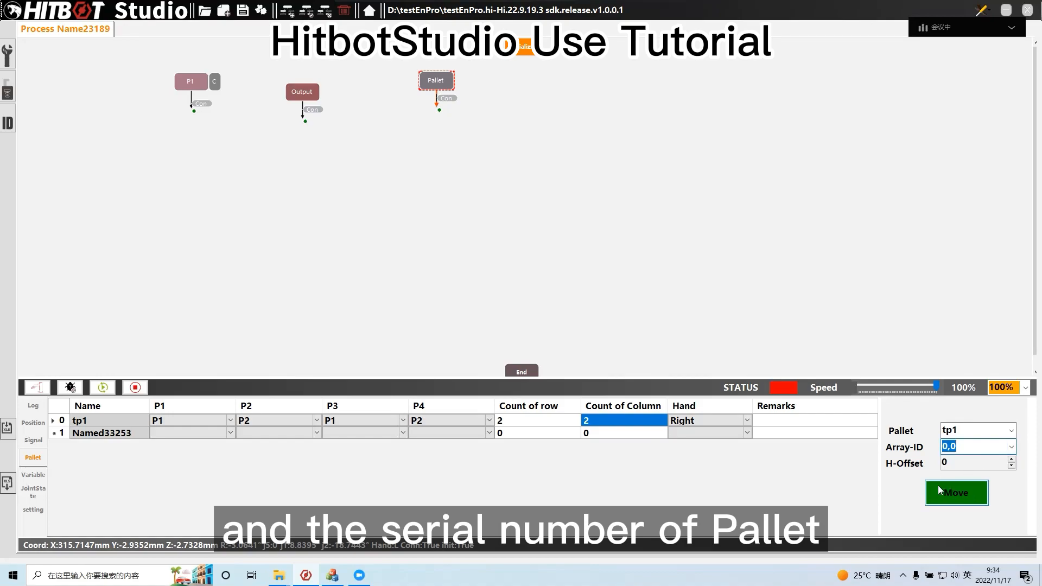
{"action": "left_click", "coordinate": [421, 195]}
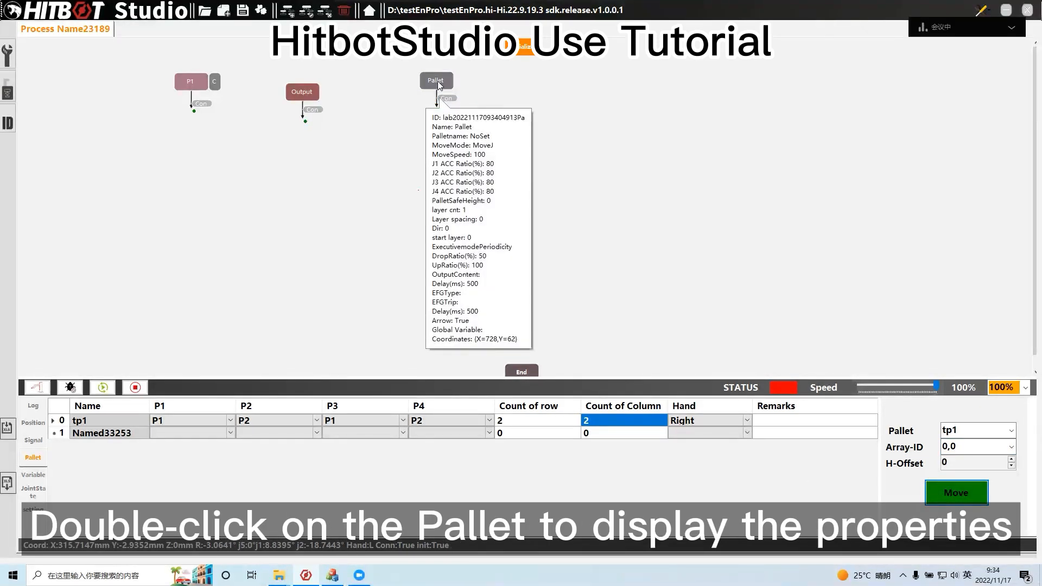
Assign pallet tp1 to the Pallet module and check its motion parameters and H-offset settings
{"action": "double_click", "coordinate": [436, 80]}
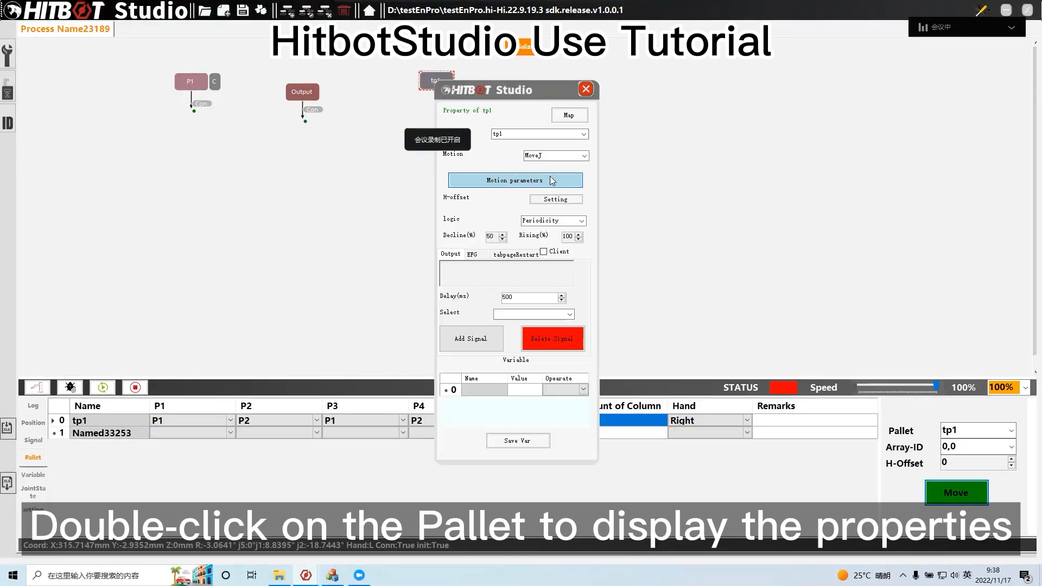
{"action": "left_click", "coordinate": [529, 177]}
{"action": "left_click", "coordinate": [597, 156]}
{"action": "left_click", "coordinate": [555, 199]}
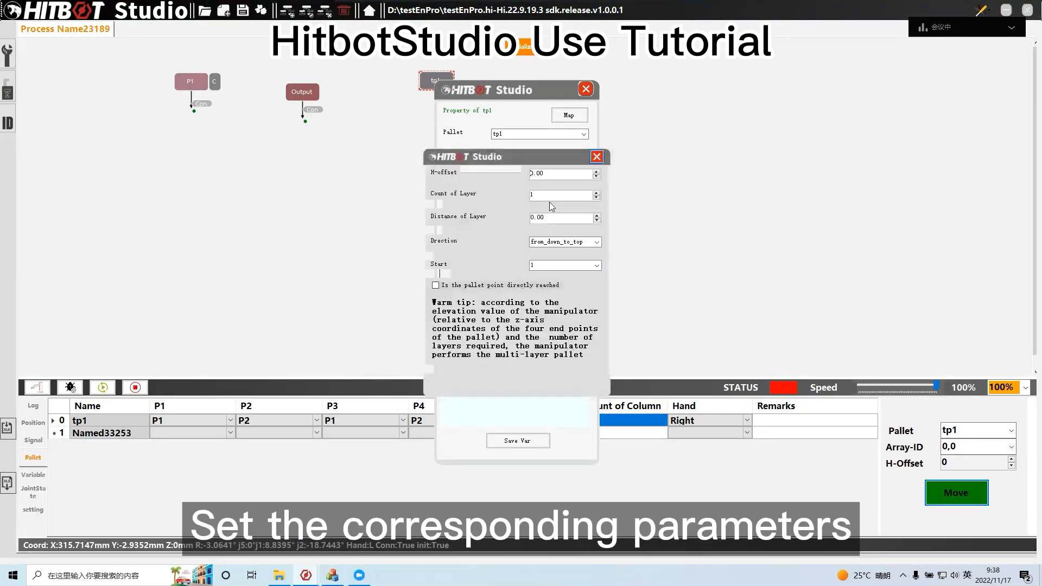
{"action": "left_click", "coordinate": [596, 156]}
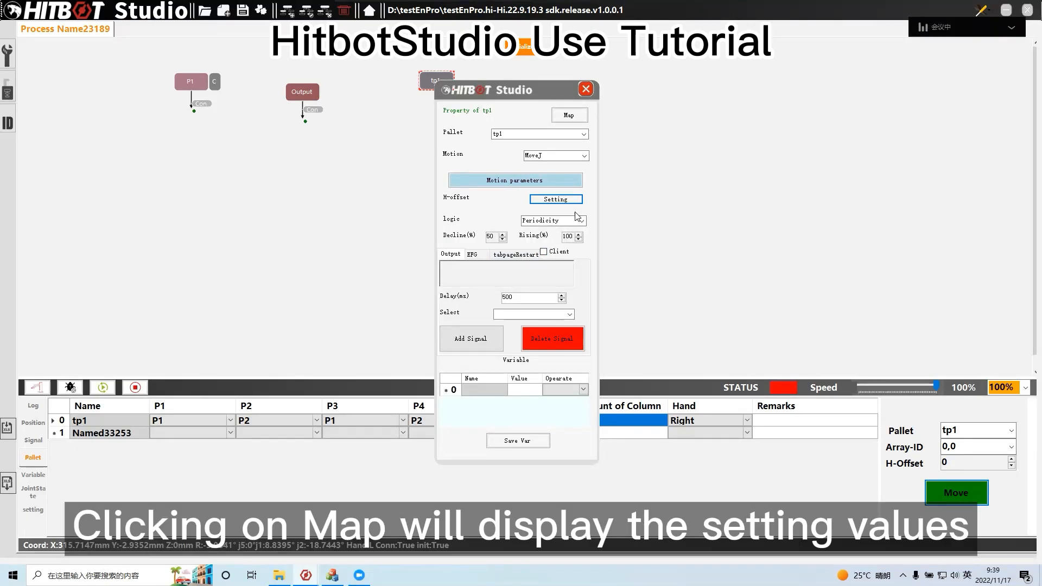
View the position map of pallet tp1 and close the module's properties
{"action": "left_click", "coordinate": [569, 115]}
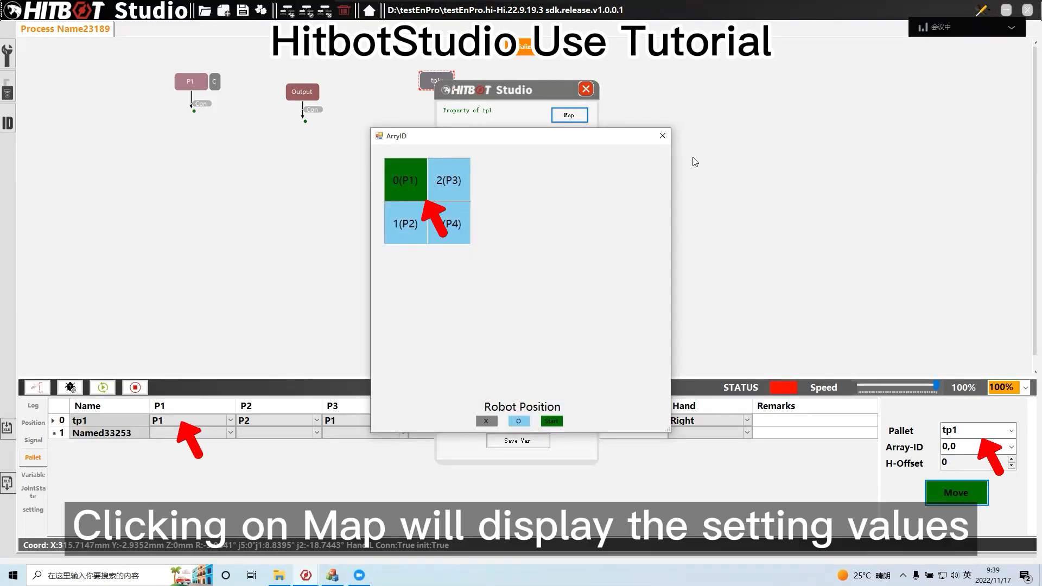
{"action": "left_click", "coordinate": [664, 136]}
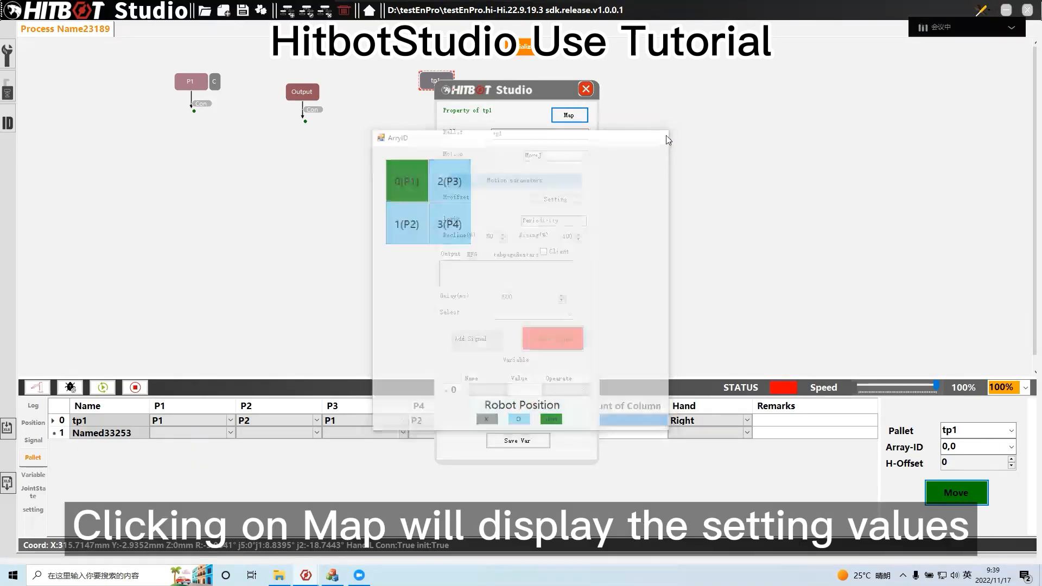
{"action": "left_click", "coordinate": [587, 89]}
Add an EFG module, place it below the tp1 module and check the gripper types in its properties
{"action": "right_click", "coordinate": [496, 102]}
{"action": "key", "text": "Escape"}
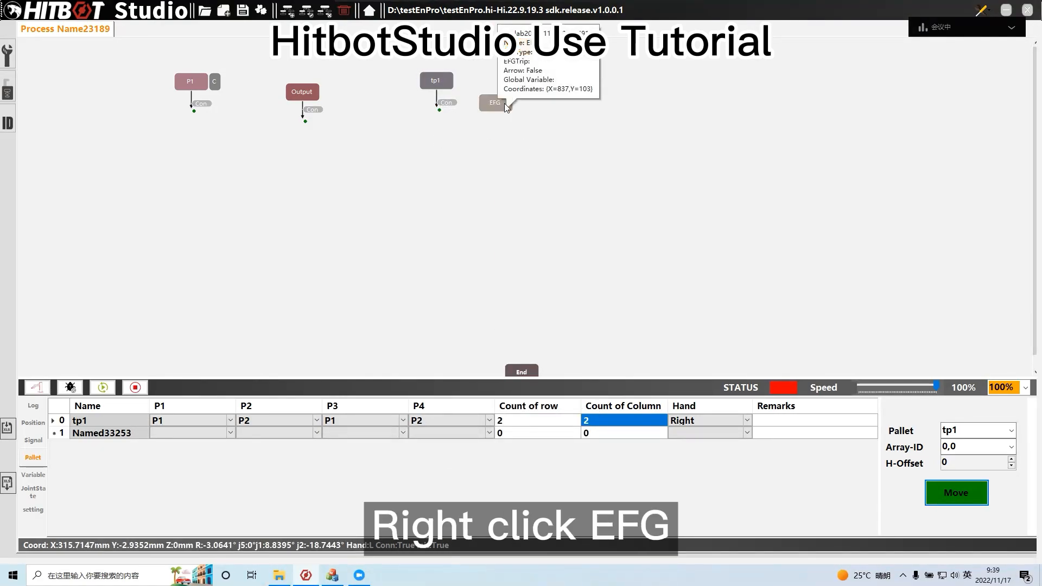
{"action": "left_click_drag", "start_coordinate": [505, 103], "coordinate": [452, 157]}
{"action": "double_click", "coordinate": [452, 157]}
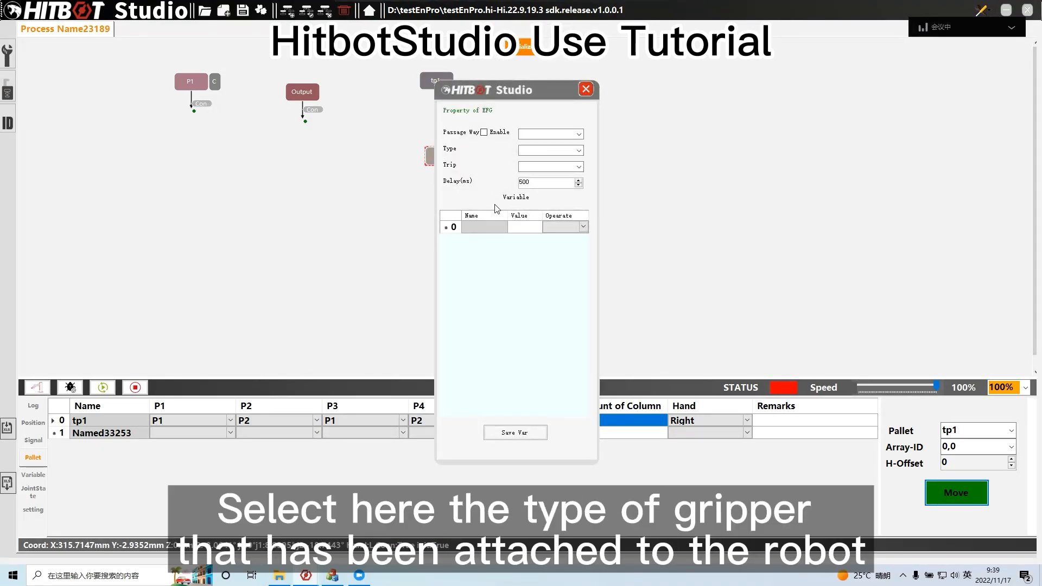
{"action": "left_click", "coordinate": [579, 147]}
{"action": "left_click", "coordinate": [579, 150]}
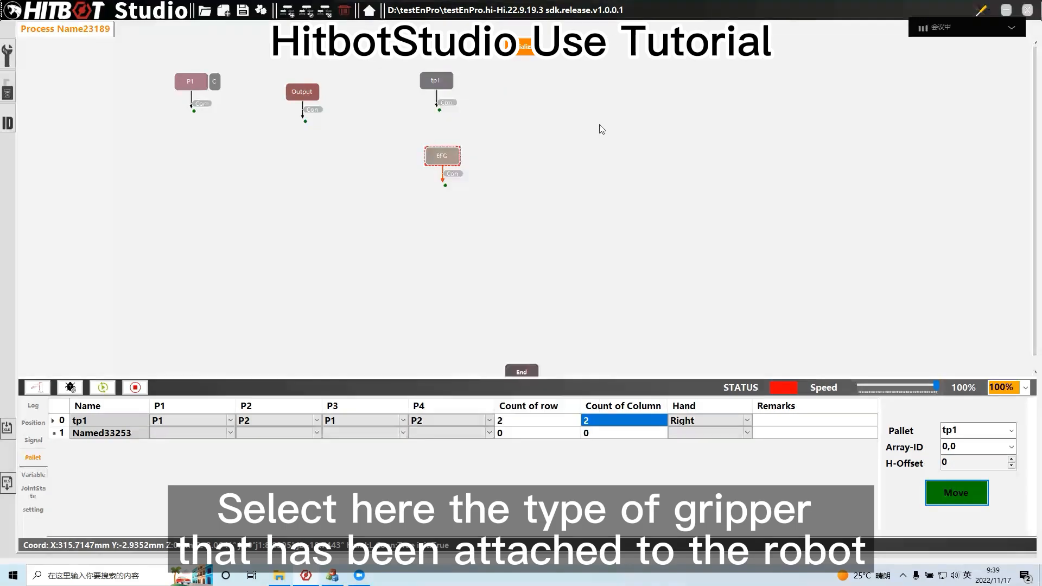
Add a Client module beside the Delay or Var module and view its connection properties
{"action": "right_click", "coordinate": [619, 92]}
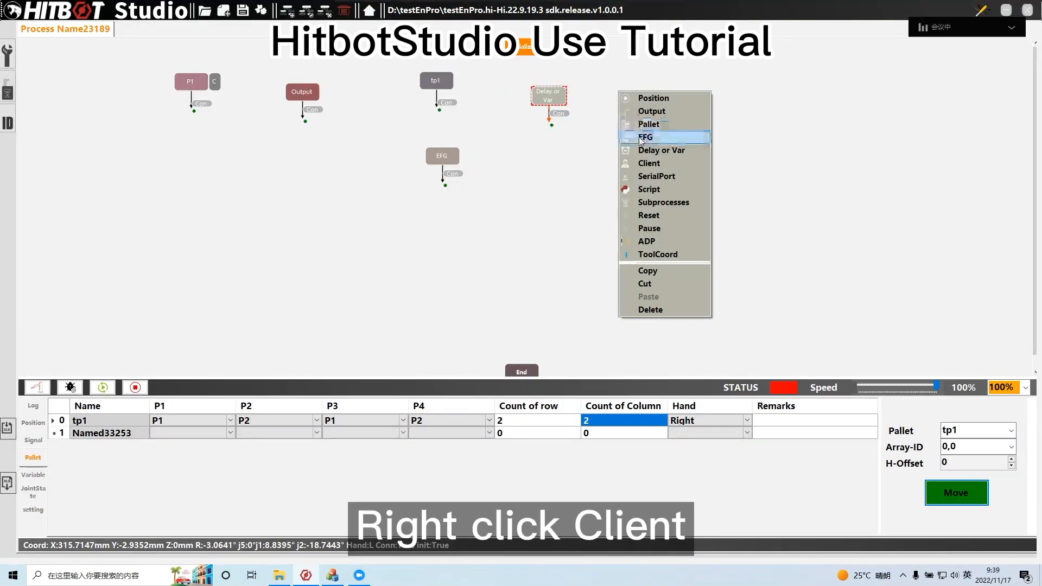
{"action": "left_click", "coordinate": [638, 162]}
{"action": "double_click", "coordinate": [617, 97]}
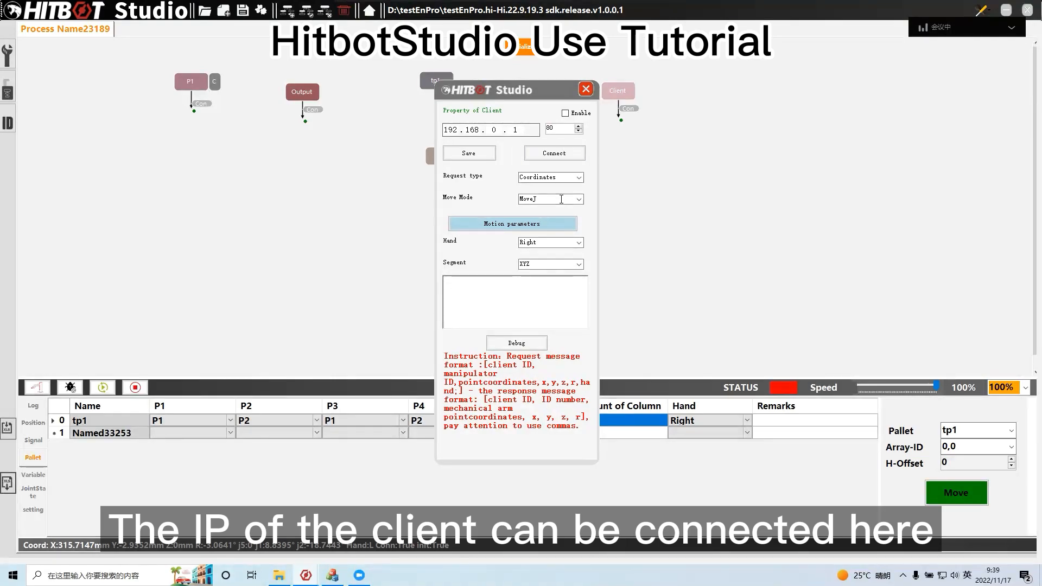
{"action": "left_click", "coordinate": [586, 89]}
Add a Script module beside the Client module and view its code editor
{"action": "right_click", "coordinate": [706, 83]}
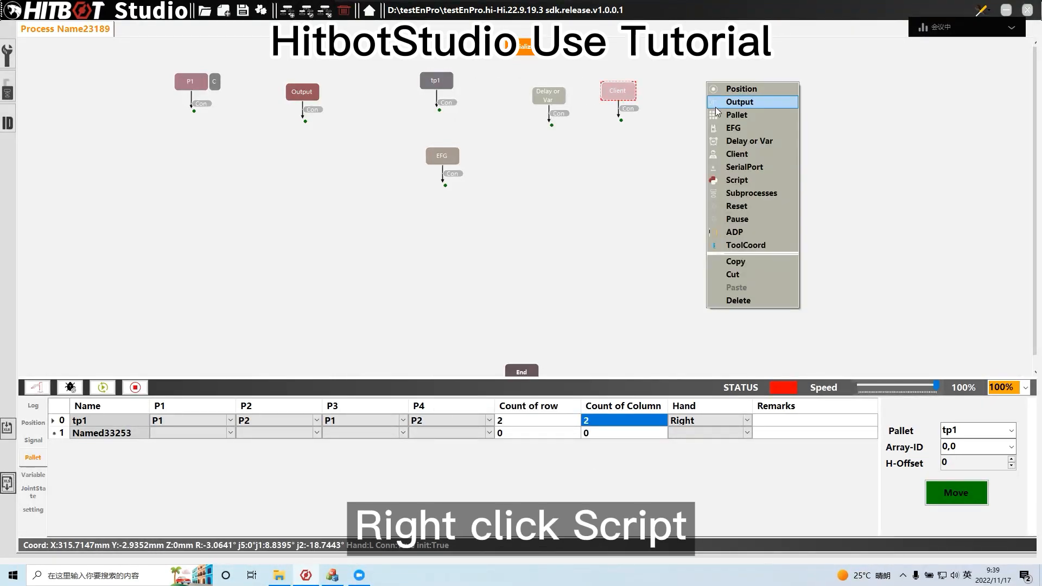
{"action": "left_click", "coordinate": [744, 183]}
{"action": "double_click", "coordinate": [706, 83]}
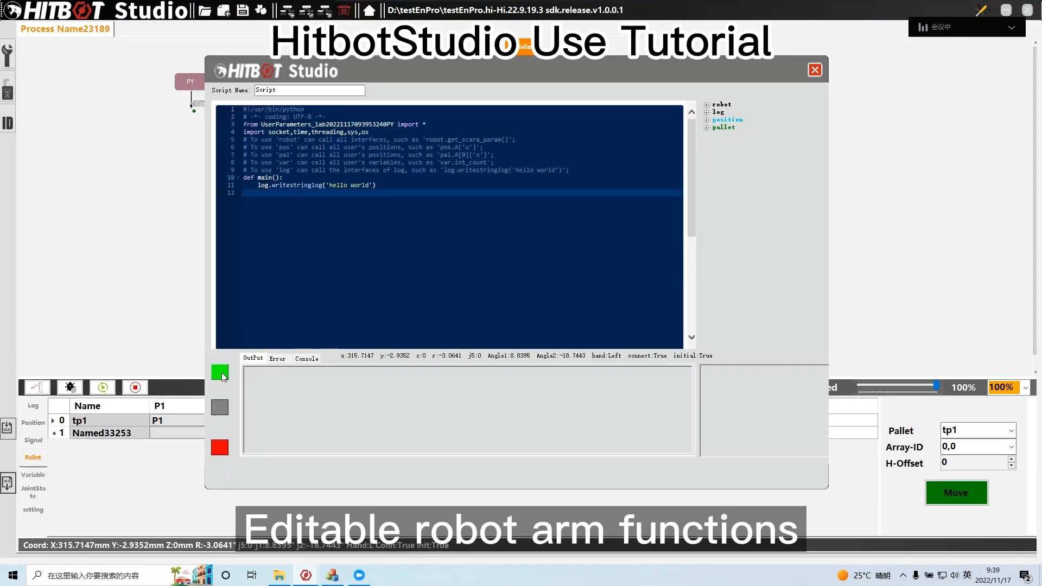
{"action": "left_click", "coordinate": [815, 69]}
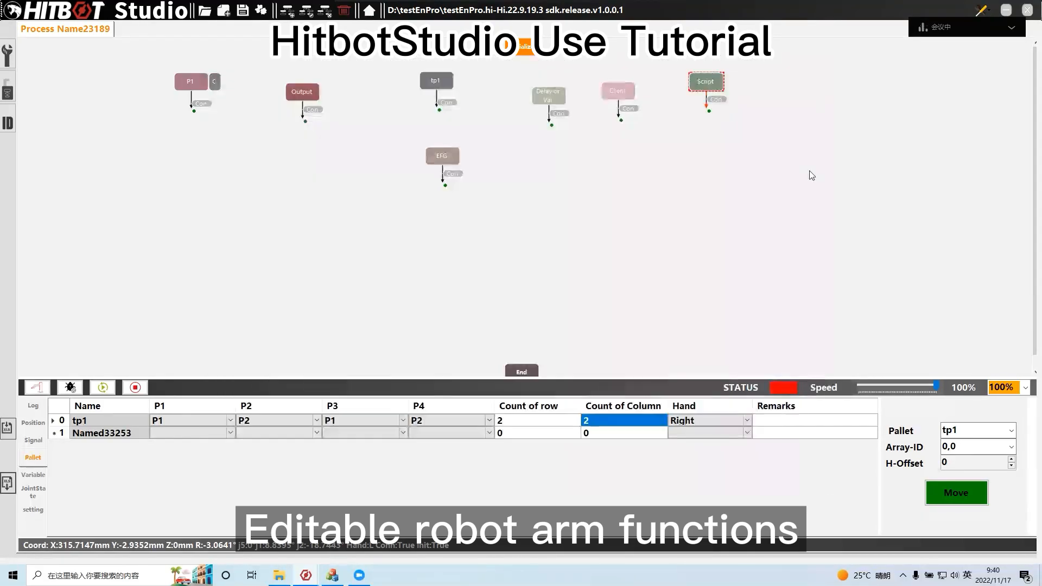
Add a Subprocesses module beside the Script module and place Client, SerialPort and EFG modules inside it
{"action": "right_click", "coordinate": [793, 85]}
{"action": "left_click", "coordinate": [824, 197]}
{"action": "right_click", "coordinate": [439, 181]}
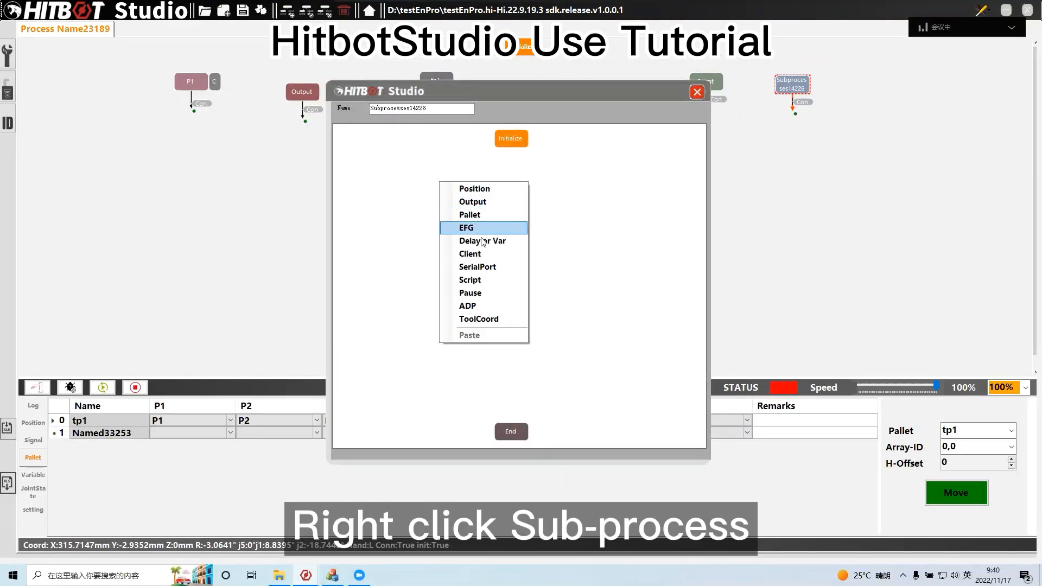
{"action": "left_click", "coordinate": [465, 253]}
{"action": "right_click", "coordinate": [567, 227]}
{"action": "left_click", "coordinate": [594, 311]}
{"action": "right_click", "coordinate": [450, 230]}
{"action": "left_click", "coordinate": [490, 327]}
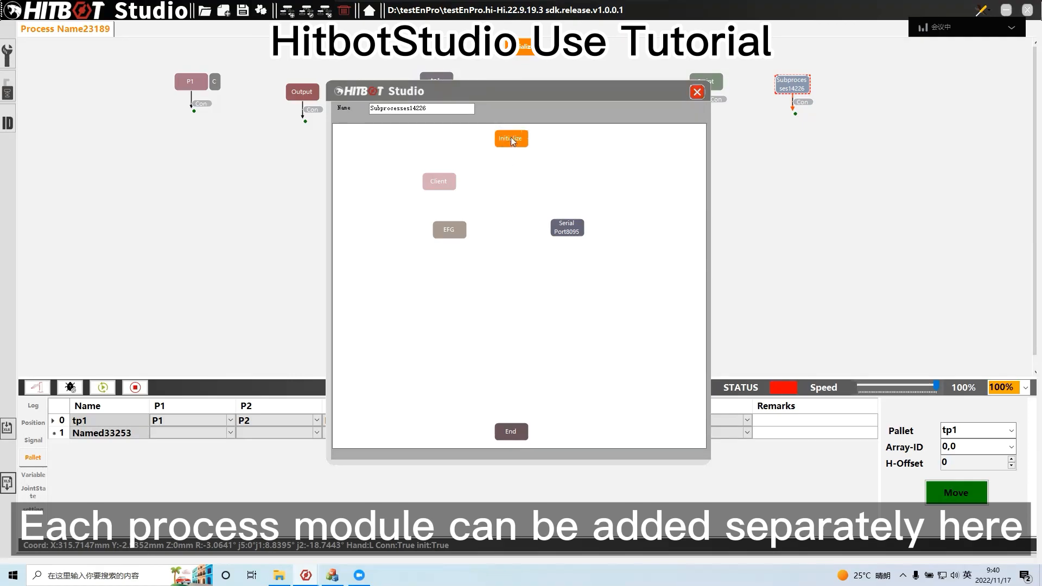
View the properties of the Serial Port module inside the subprocess
{"action": "double_click", "coordinate": [564, 228]}
{"action": "left_click", "coordinate": [576, 135]}
{"action": "left_click", "coordinate": [587, 89]}
Link Initialize, Client, EFG, Serial Port and End in sequence and line the modules up in one column
{"action": "mouse_move", "coordinate": [515, 169]}
{"action": "left_mouse_down"}
{"action": "mouse_move", "coordinate": [448, 183]}
{"action": "mouse_move", "coordinate": [452, 230]}
{"action": "mouse_move", "coordinate": [574, 233]}
{"action": "mouse_move", "coordinate": [528, 307]}
{"action": "left_mouse_up"}
{"action": "left_click_drag", "start_coordinate": [524, 332], "coordinate": [512, 430]}
{"action": "left_click_drag", "start_coordinate": [454, 231], "coordinate": [512, 220]}
{"action": "left_click_drag", "start_coordinate": [522, 303], "coordinate": [497, 317]}
{"action": "left_click_drag", "start_coordinate": [565, 271], "coordinate": [506, 272]}
{"action": "left_click_drag", "start_coordinate": [440, 182], "coordinate": [504, 184]}
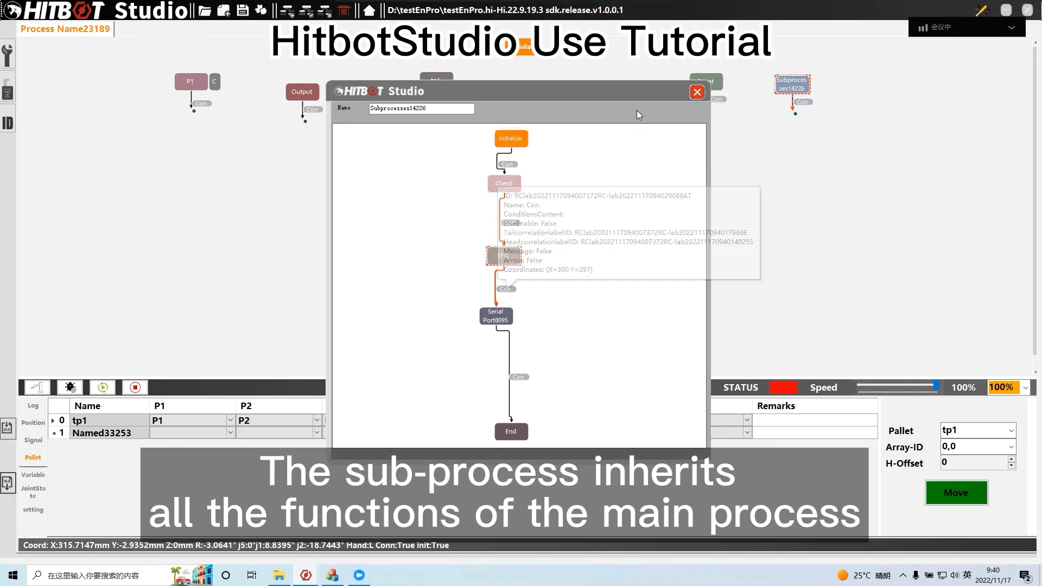
Add a SerialPort module to the main flowchart below the Delay or Var and Client modules and view its properties
{"action": "right_click", "coordinate": [683, 163]}
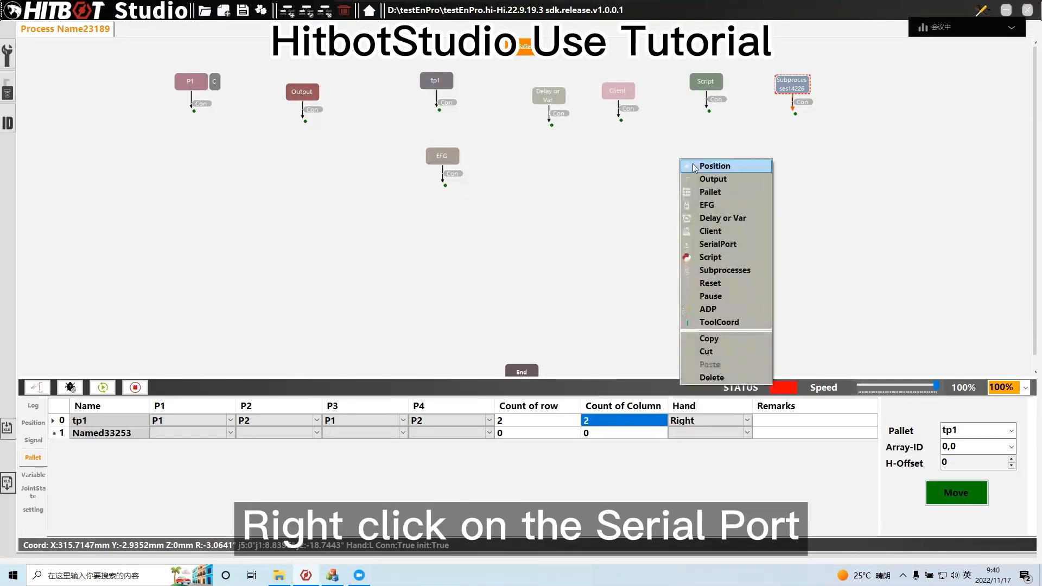
{"action": "left_click", "coordinate": [718, 243]}
{"action": "left_click_drag", "start_coordinate": [679, 160], "coordinate": [591, 185]}
{"action": "double_click", "coordinate": [590, 184]}
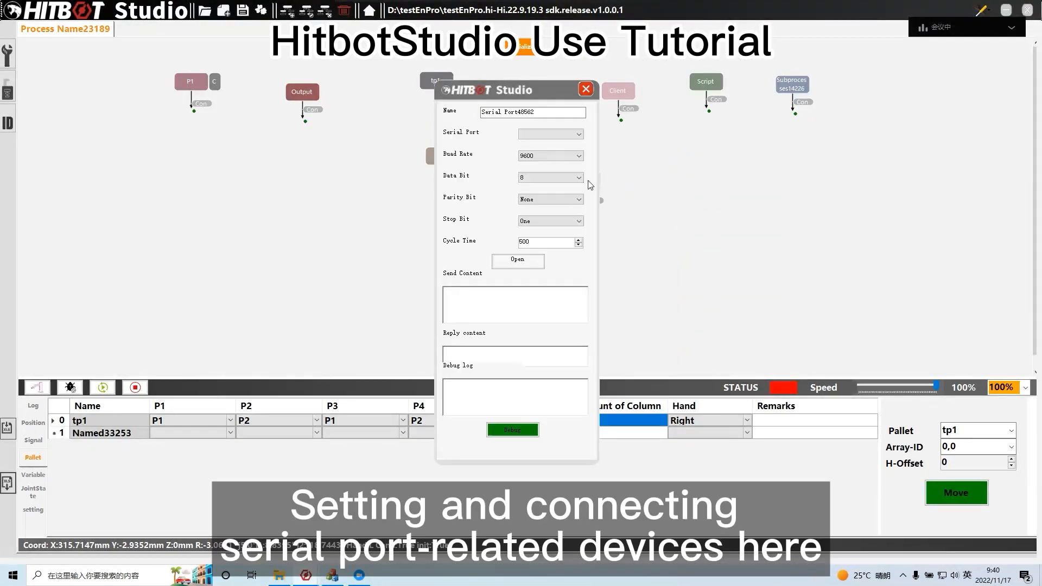
{"action": "left_click", "coordinate": [586, 90]}
Add a Reset module, place it below the Script module and view its properties
{"action": "right_click", "coordinate": [725, 170]}
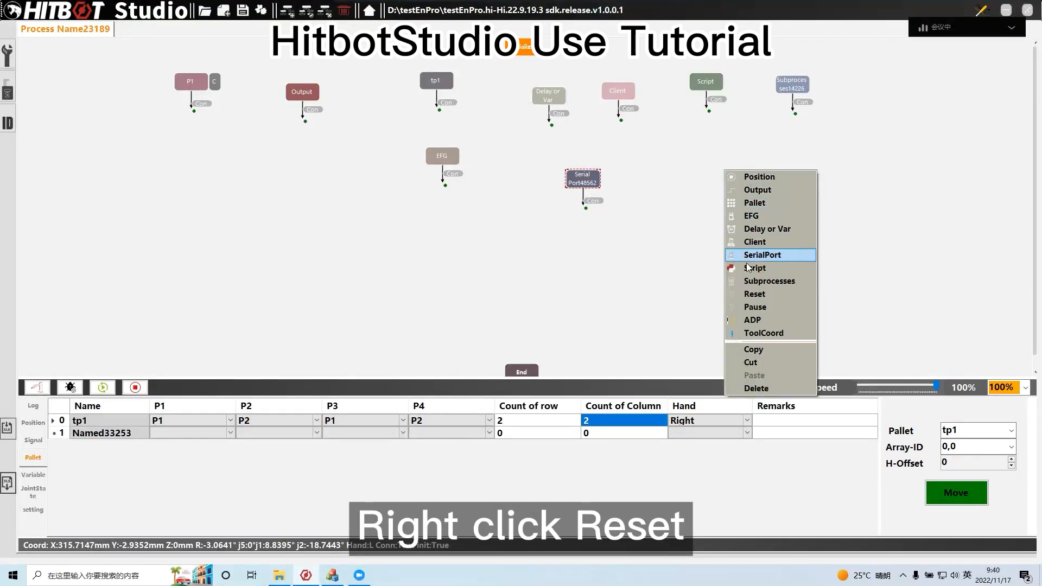
{"action": "left_click", "coordinate": [755, 294]}
{"action": "left_click_drag", "start_coordinate": [729, 180], "coordinate": [682, 172]}
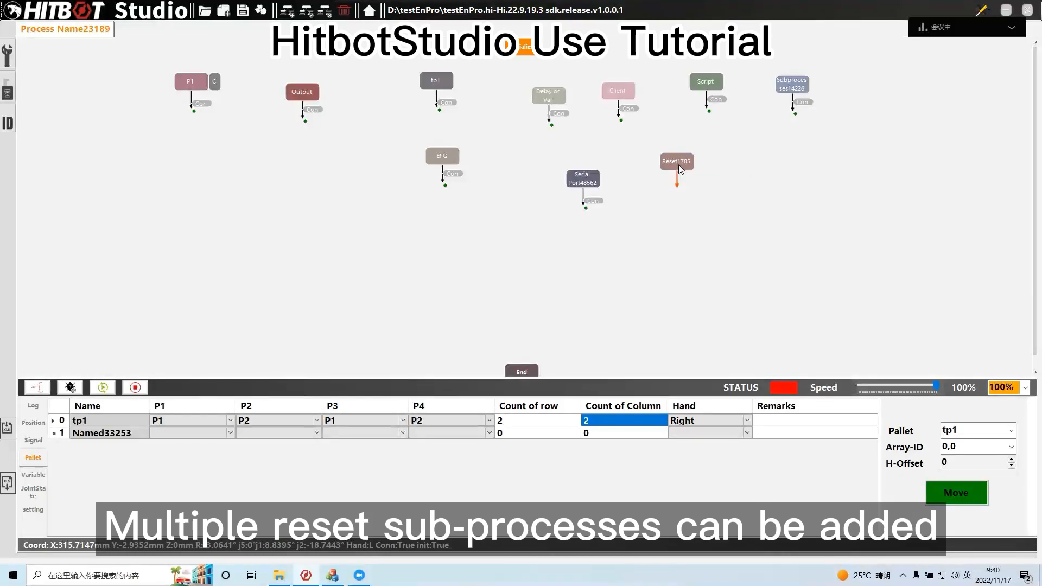
{"action": "double_click", "coordinate": [679, 166]}
{"action": "left_click", "coordinate": [586, 89]}
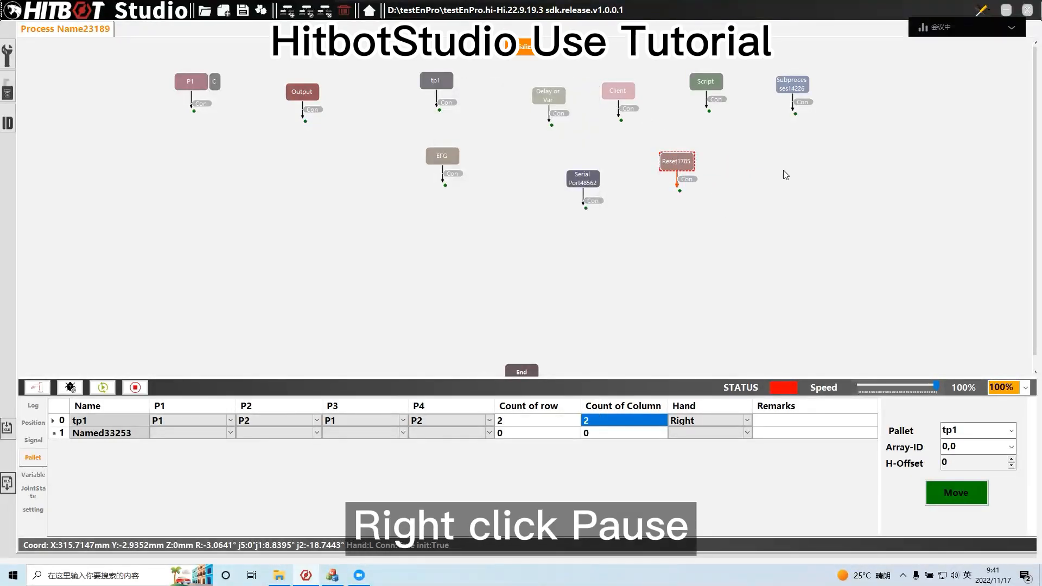
Add a Pause module beside the Reset module and a ToolCoord module below the Reset module
{"action": "right_click", "coordinate": [784, 170]}
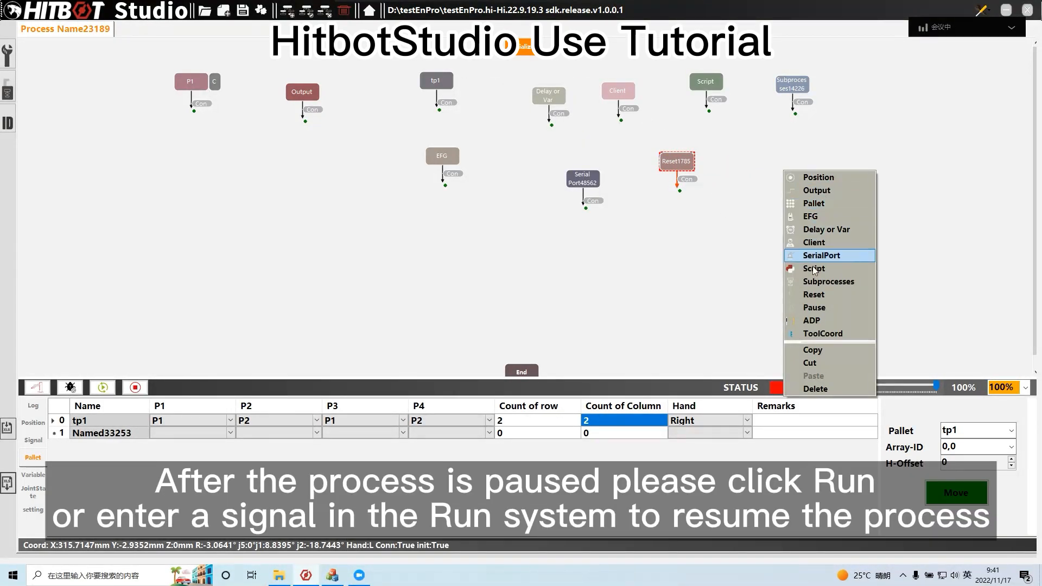
{"action": "left_click", "coordinate": [814, 307]}
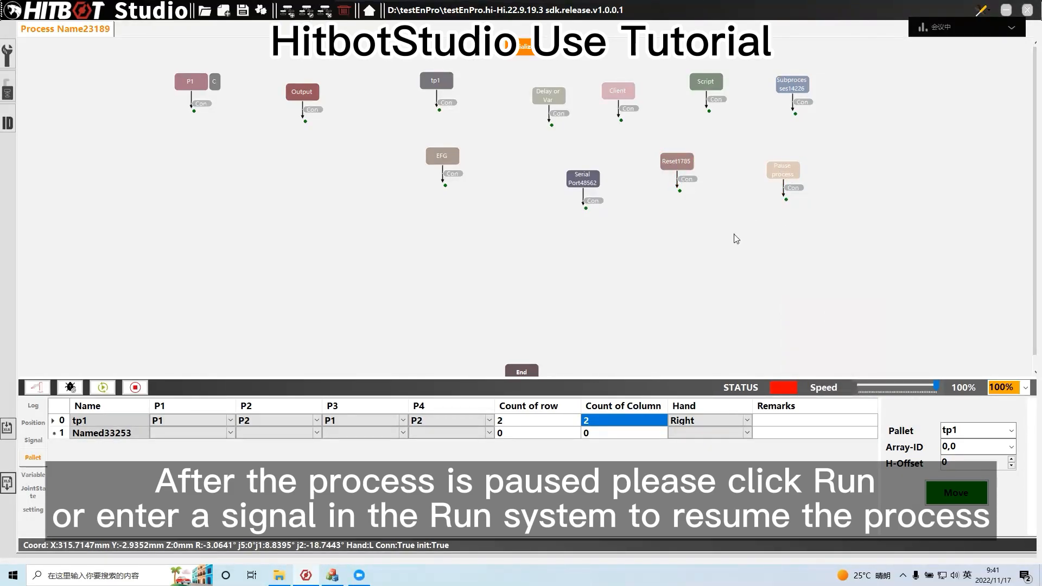
{"action": "right_click", "coordinate": [701, 219]}
{"action": "left_click", "coordinate": [744, 382]}
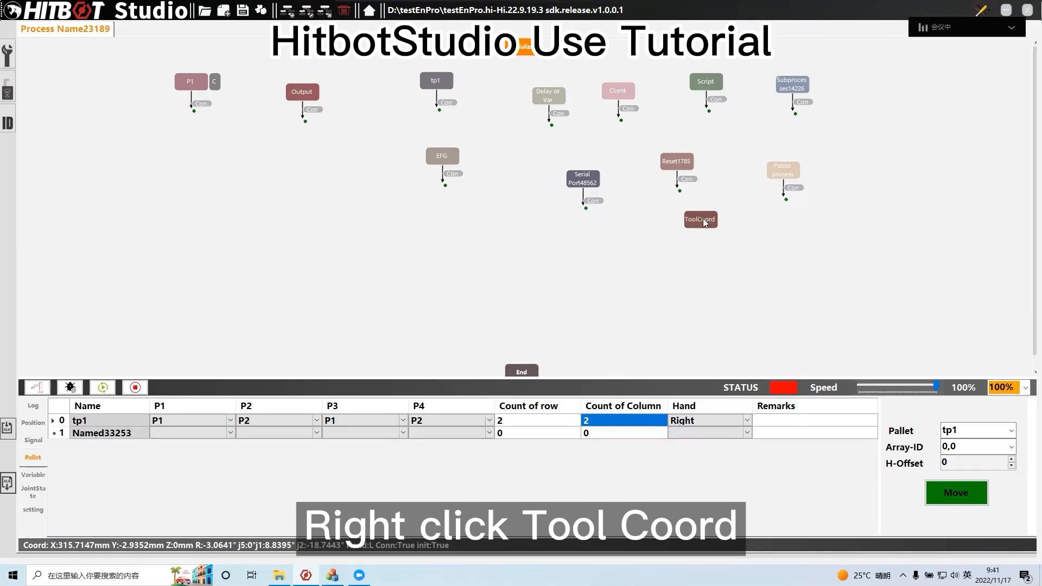
View the options in the ToolCoord module's properties
{"action": "double_click", "coordinate": [703, 219]}
{"action": "left_click", "coordinate": [562, 135]}
{"action": "left_click", "coordinate": [585, 89]}
Capture the robot's current position as the location point of Tool coordinate1, then close the tool coordinate settings
{"action": "left_click", "coordinate": [8, 54]}
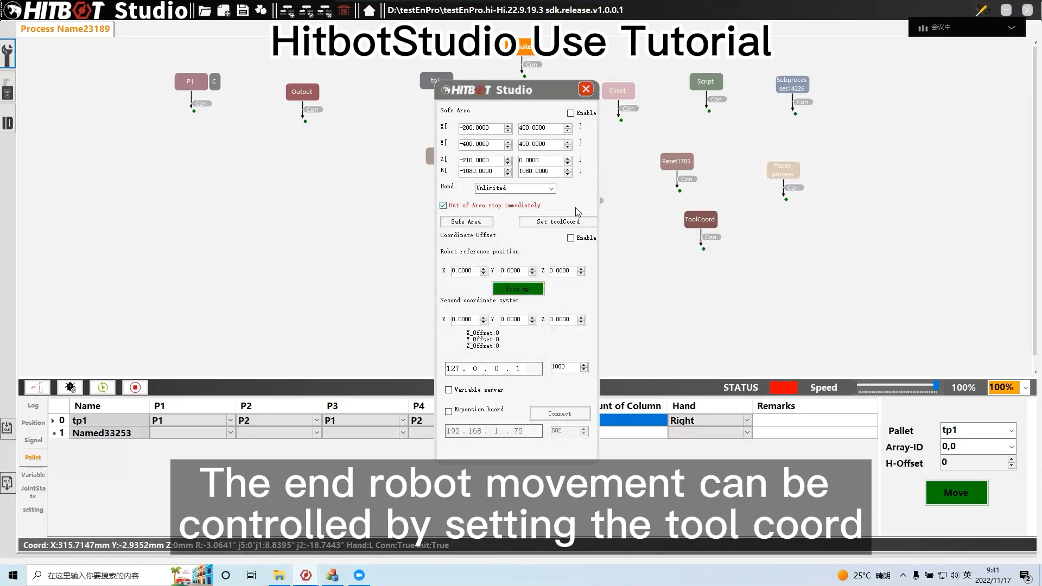
{"action": "left_click", "coordinate": [558, 222]}
{"action": "left_click", "coordinate": [172, 131]}
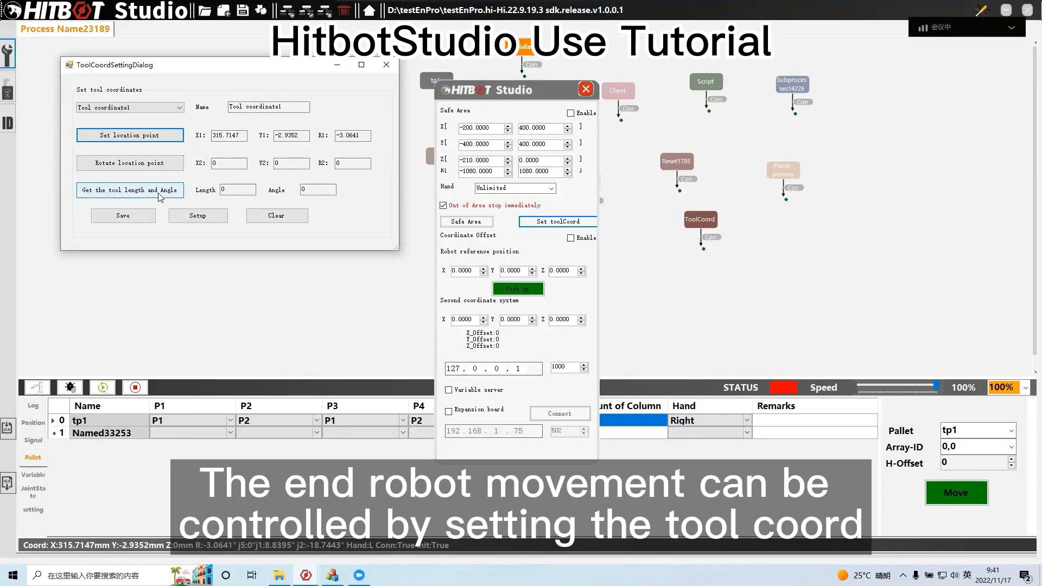
{"action": "left_click", "coordinate": [386, 64]}
Delete the current flowchart from the project
{"action": "left_click", "coordinate": [345, 12]}
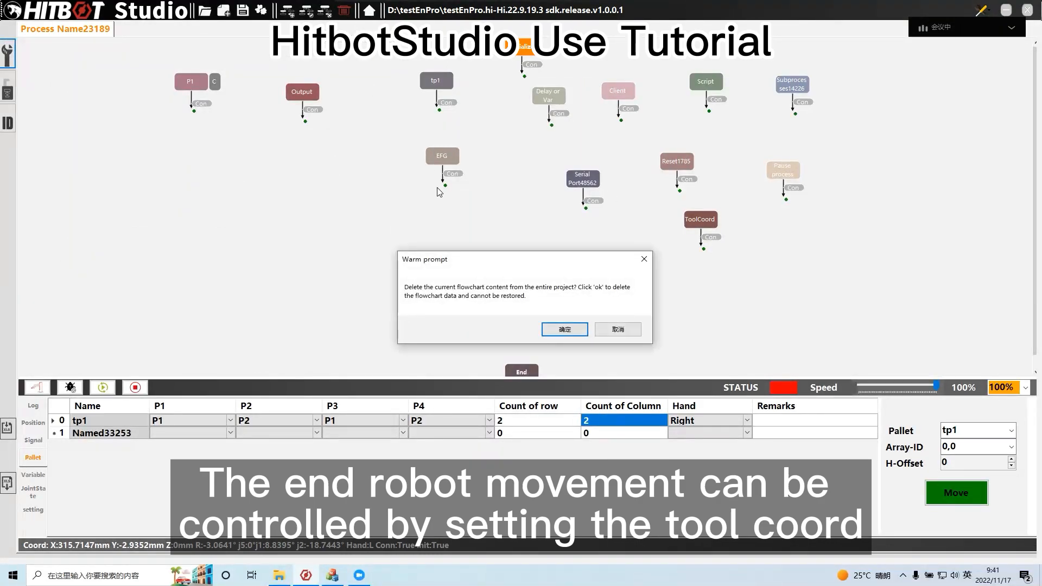